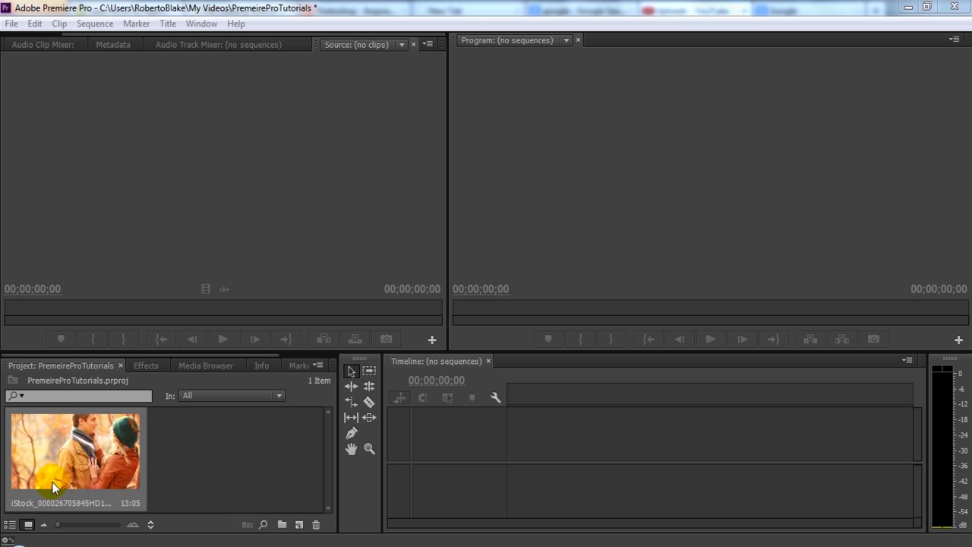
- Create a new sequence from the couple clip and rename it 'ColorCorrect ColorGrade'
right_click(96, 466)
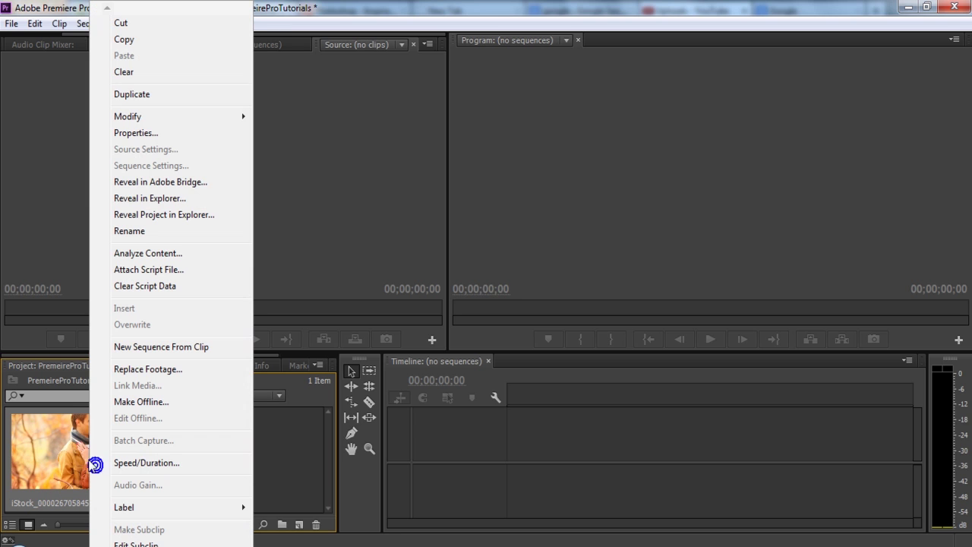
click(186, 347)
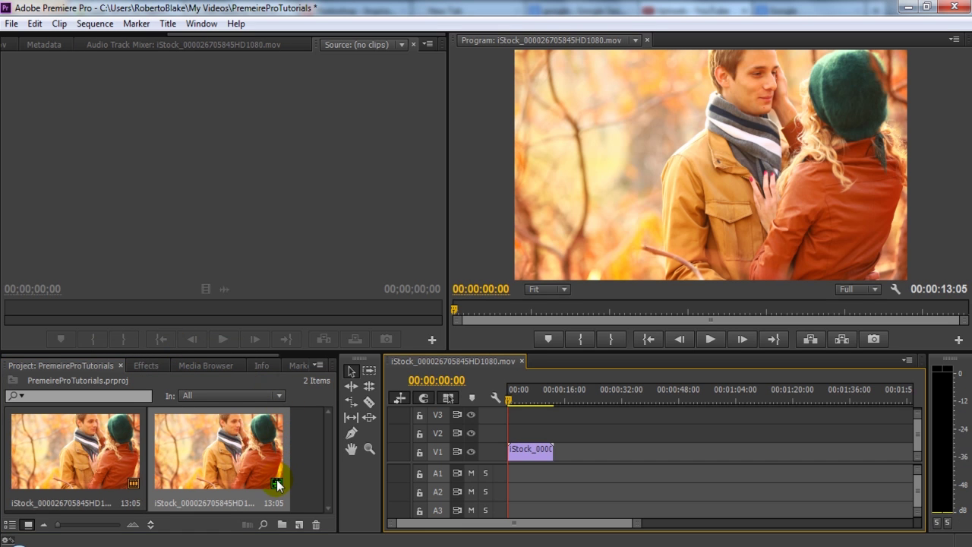
click(225, 503)
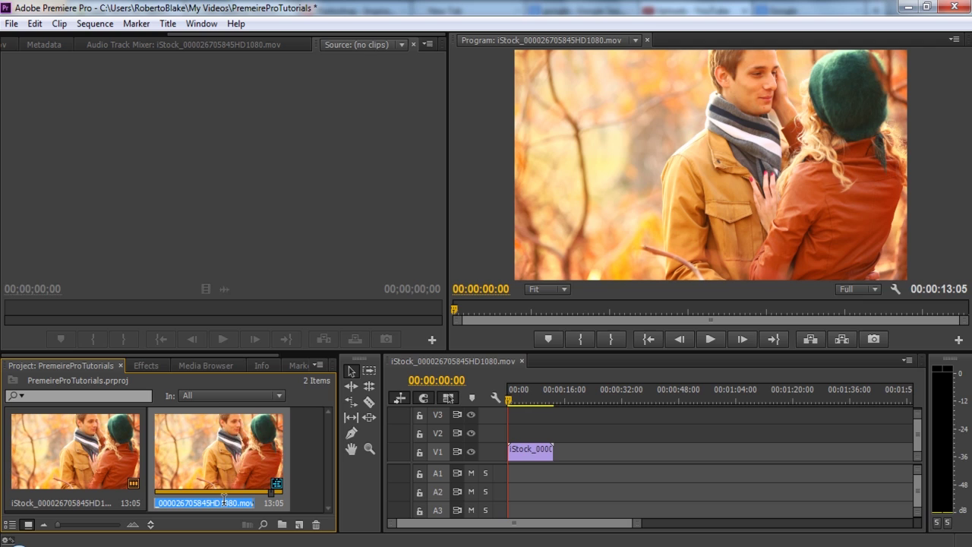
click(224, 503)
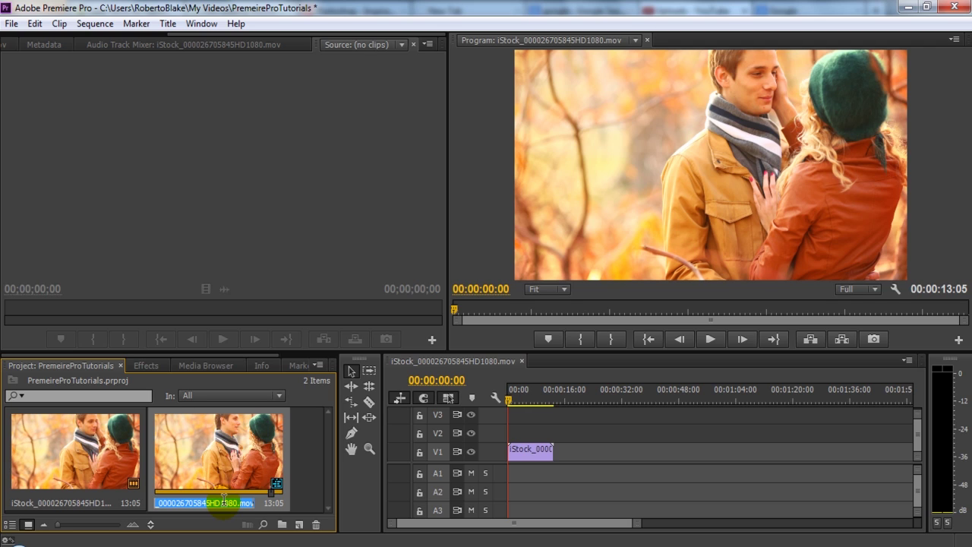
text(ColorC)
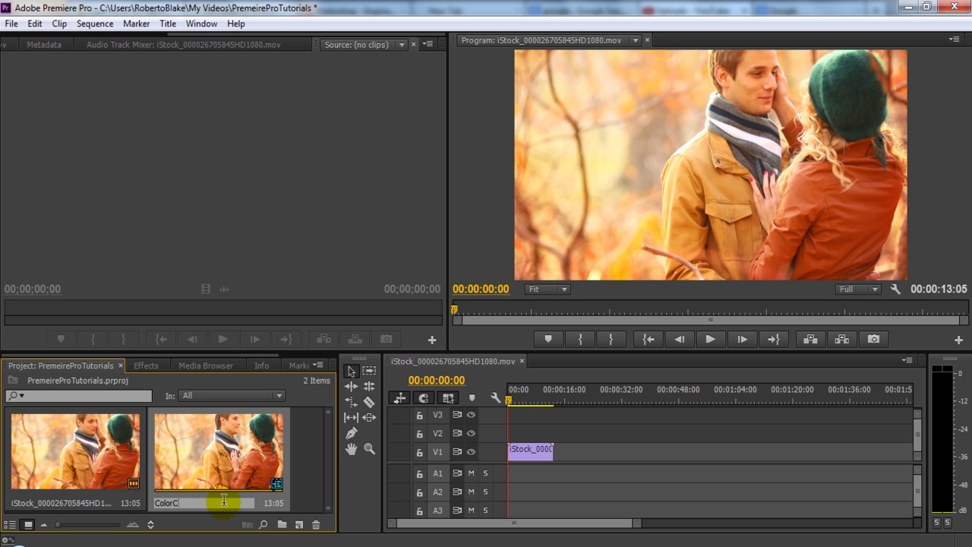
text(orrect Colo)
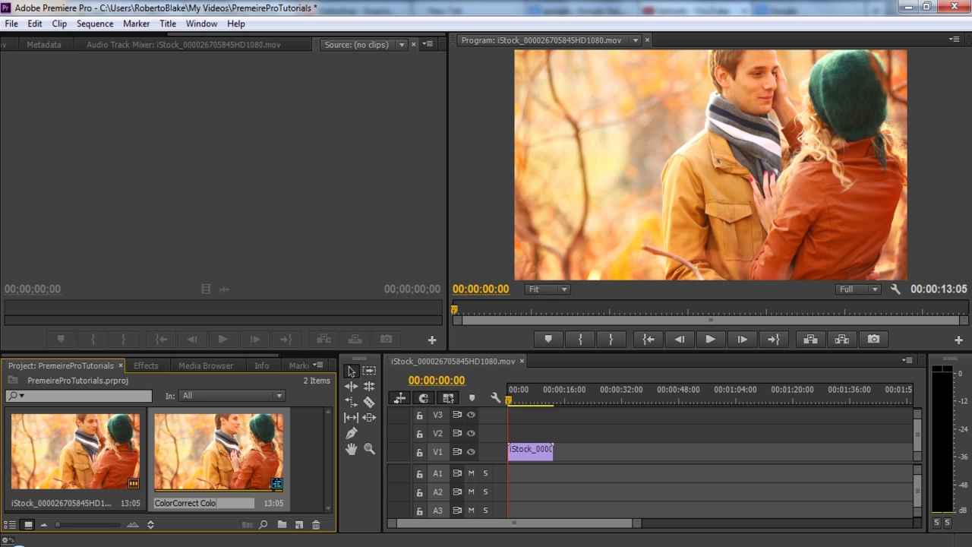
text(rGrade)
key(Tab)
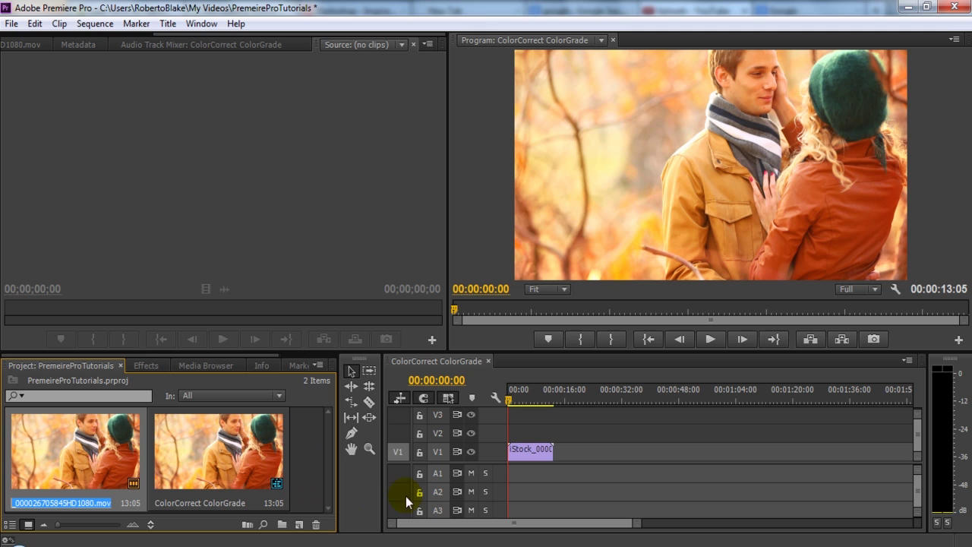
- Zoom the timeline in three levels on the couple clip, then return to the Selection tool
text(z)
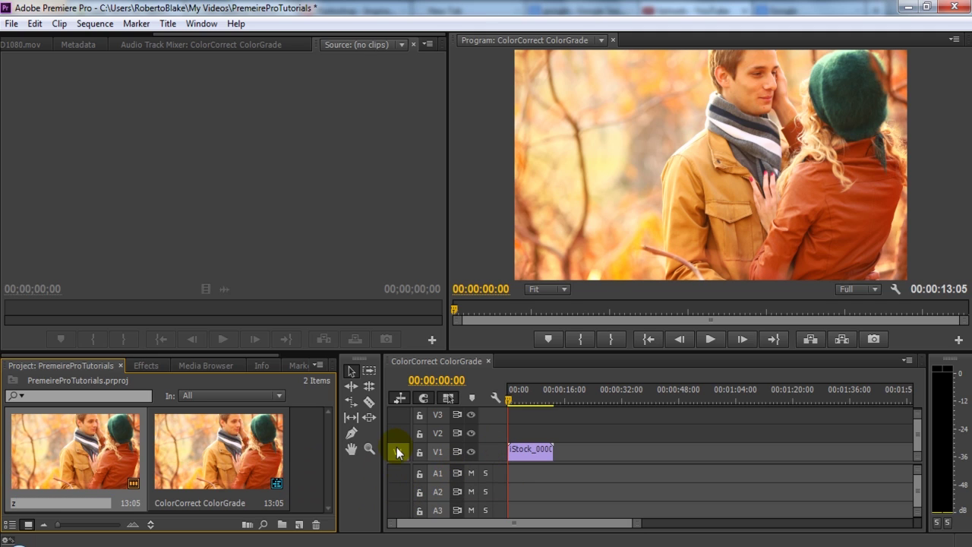
click(372, 449)
click(559, 442)
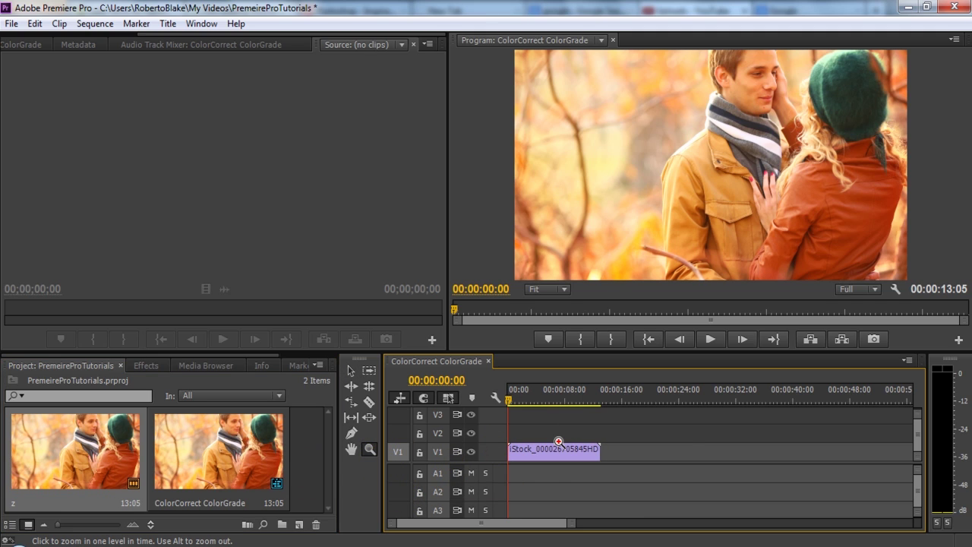
click(559, 442)
click(559, 443)
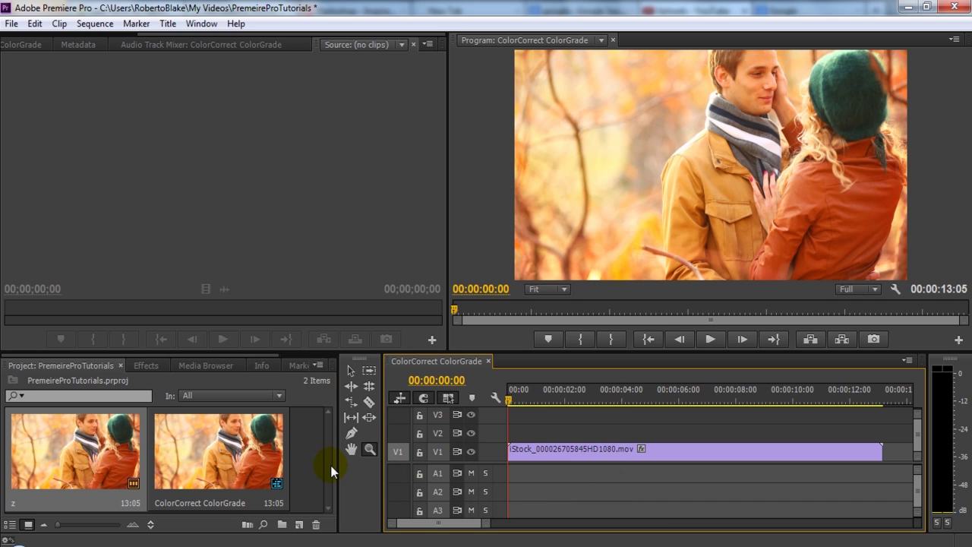
key(v)
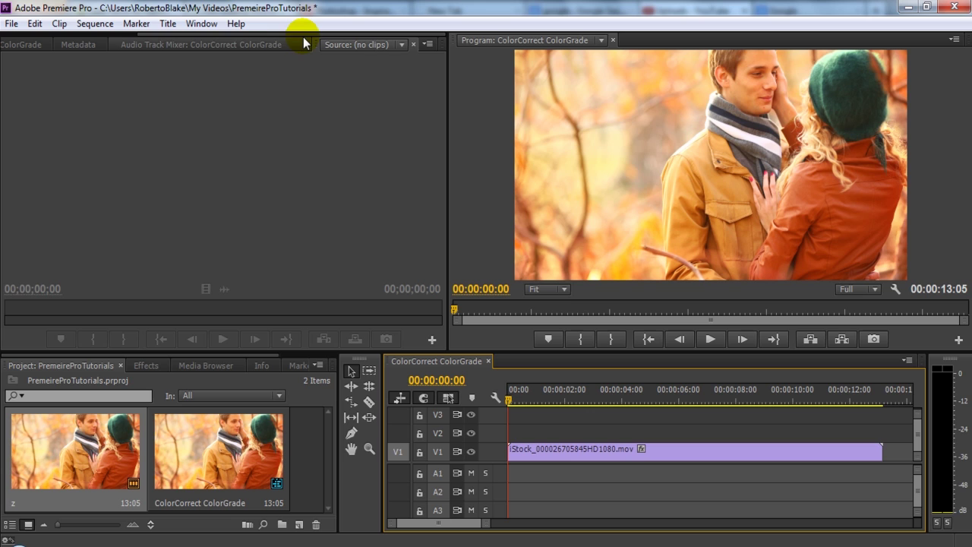
- Show Effect Controls for the V1 clip and dismiss the memory warning
drag(307, 33, 88, 51)
click(51, 40)
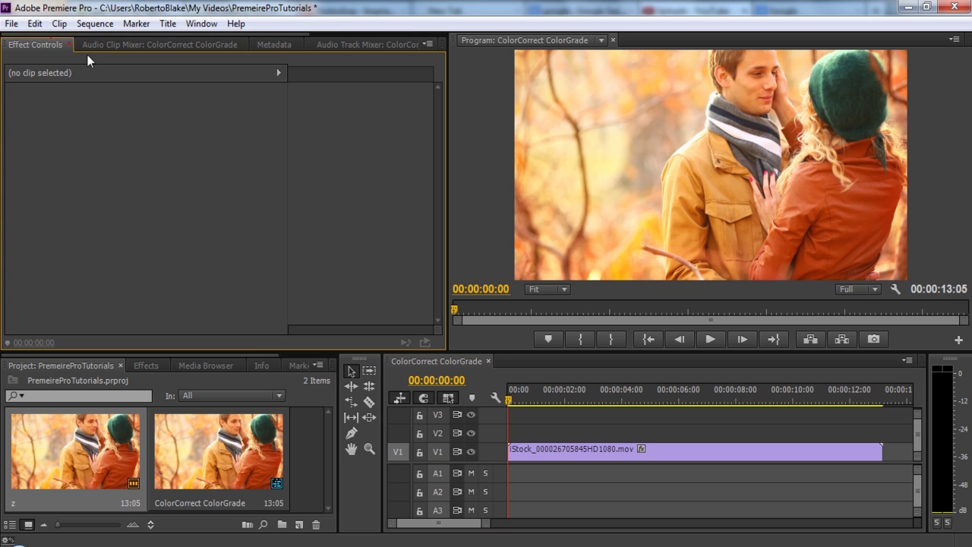
click(576, 449)
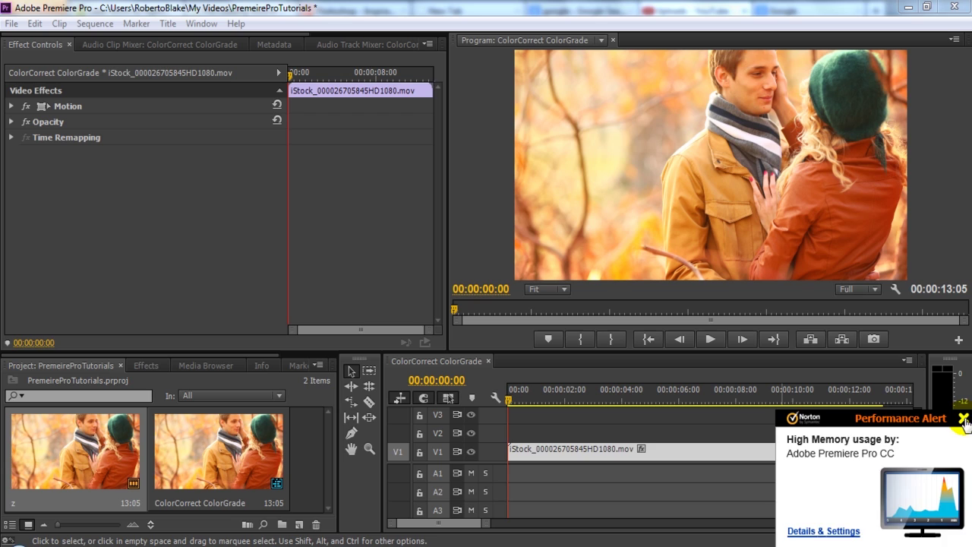
click(963, 417)
click(351, 449)
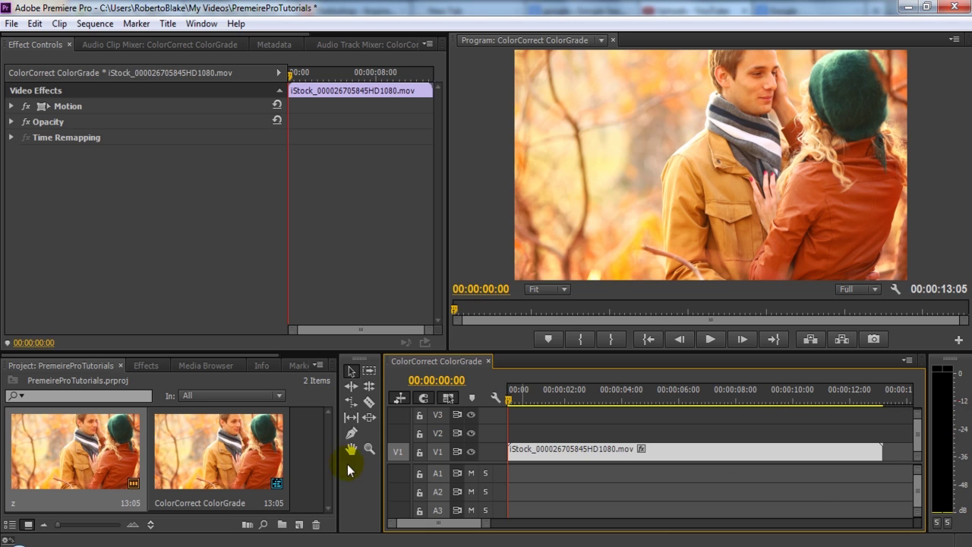
click(301, 460)
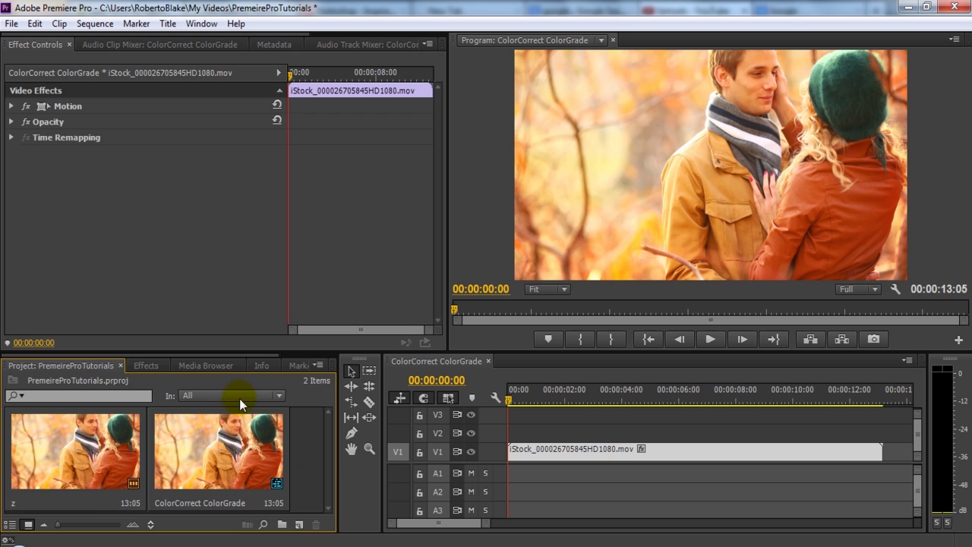
- Expand Video Effects > Color Correction in the Effects panel to list its effects
click(156, 367)
click(82, 433)
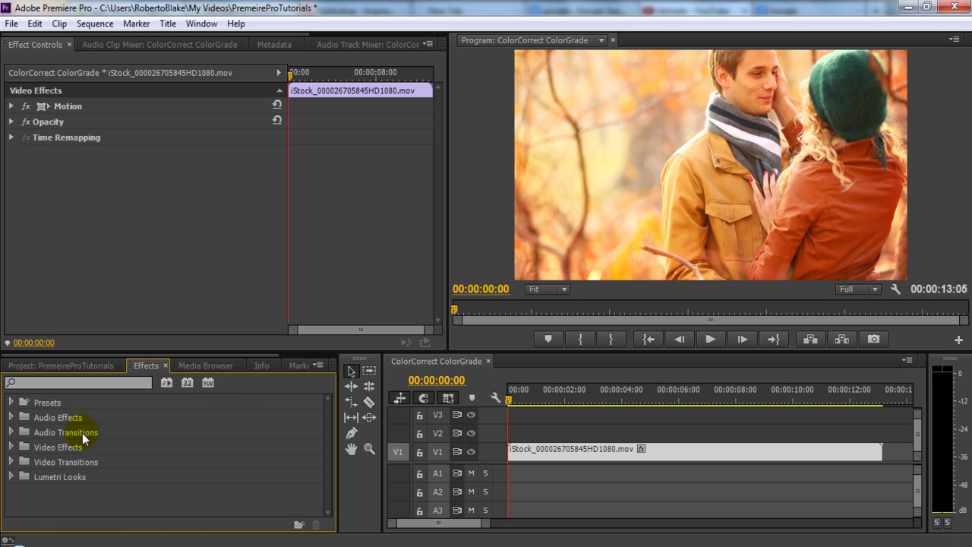
click(10, 447)
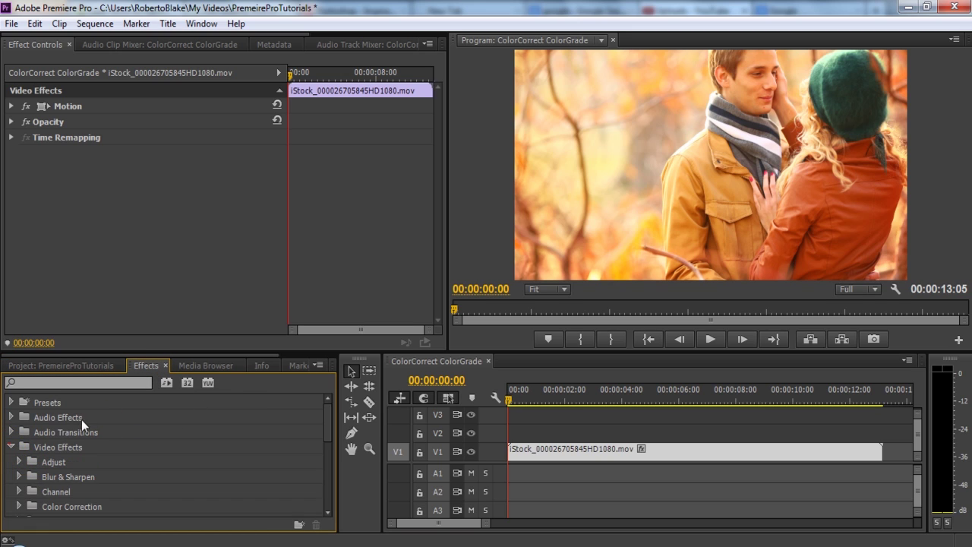
drag(326, 432, 329, 443)
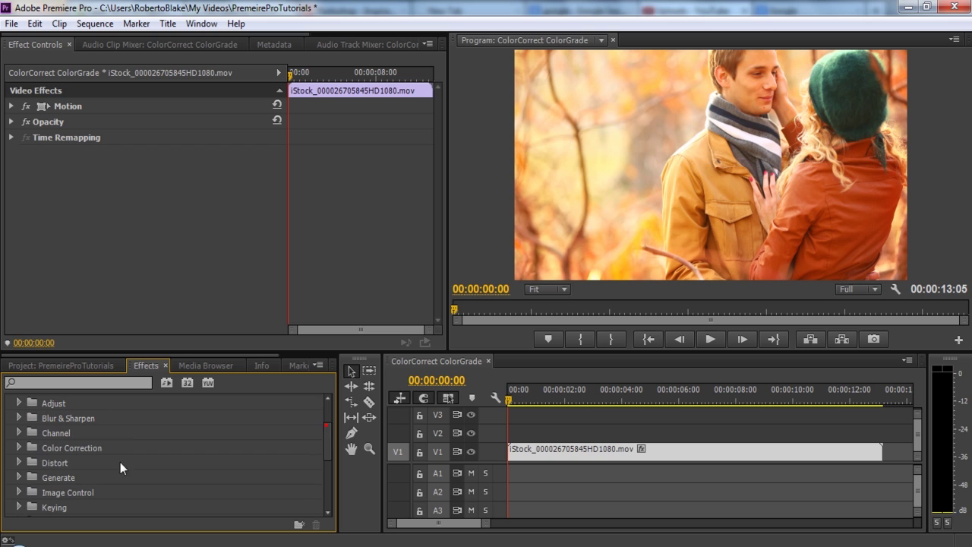
click(30, 440)
click(16, 450)
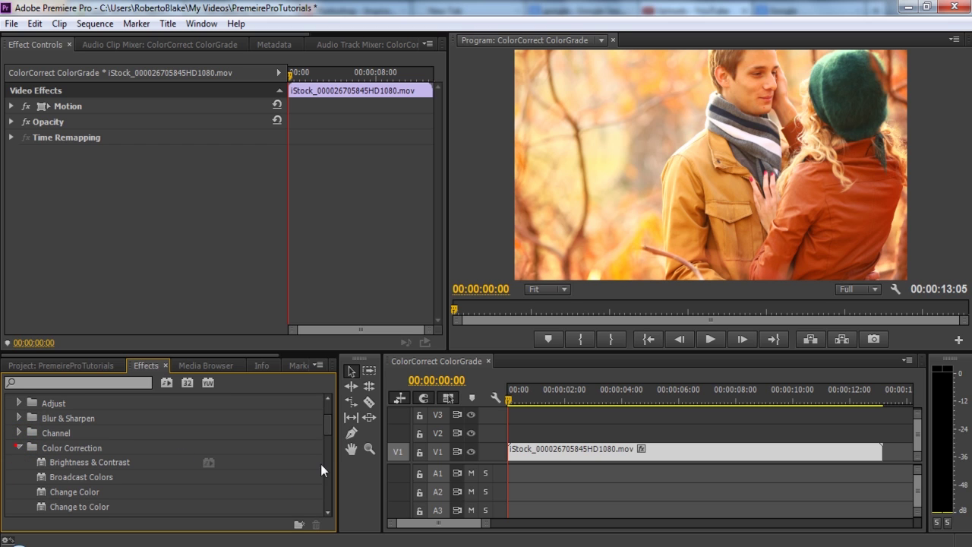
drag(329, 421, 321, 457)
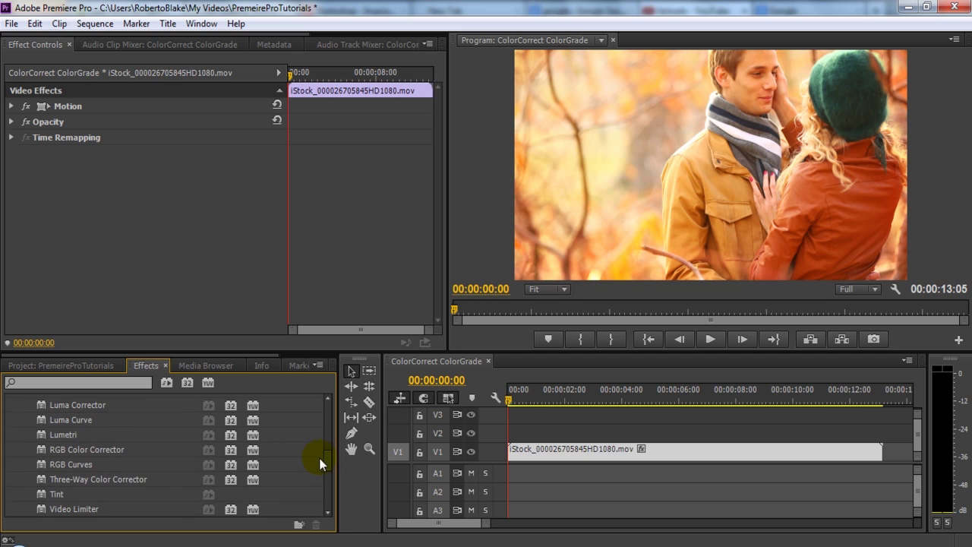
- Apply Three-Way Color Corrector to the V1 clip and nudge the Midtones balance
click(139, 477)
click(72, 479)
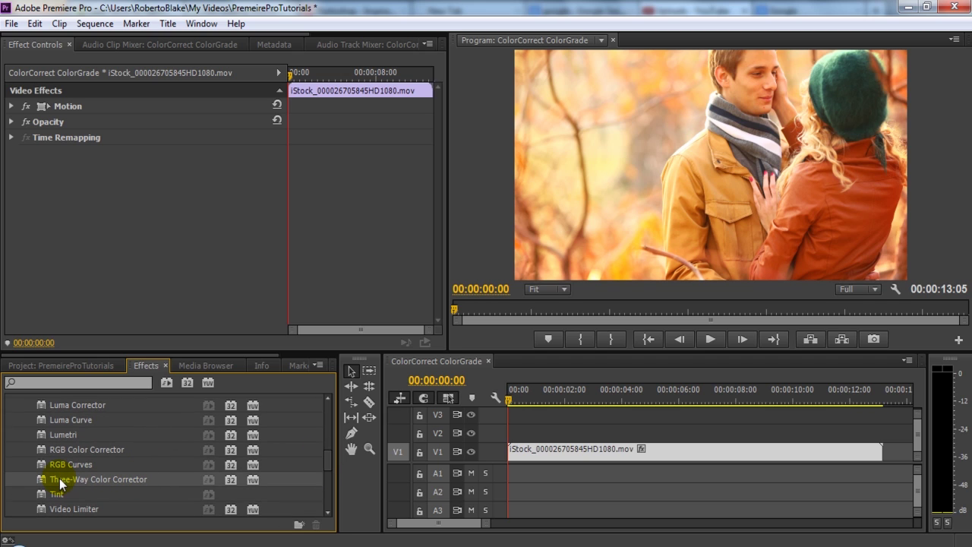
double_click(59, 479)
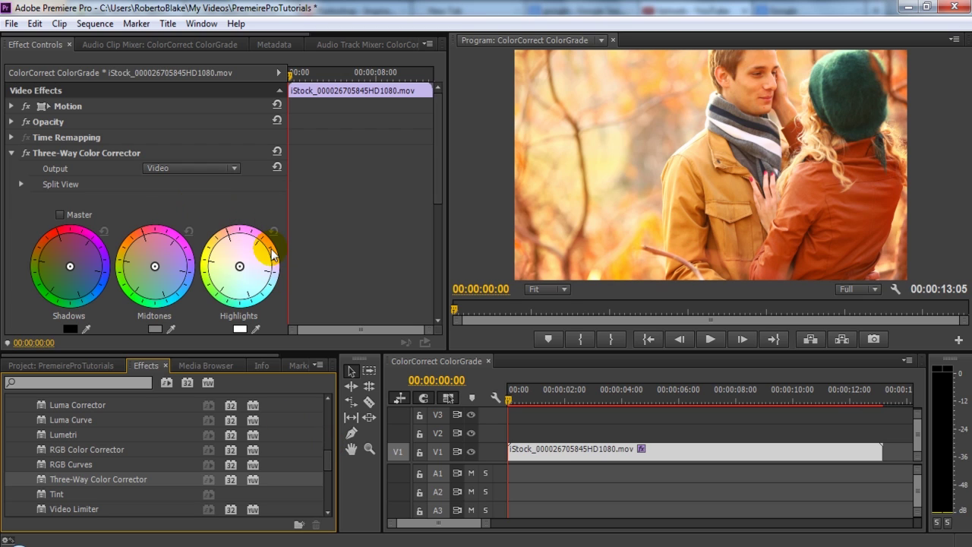
drag(154, 271, 166, 279)
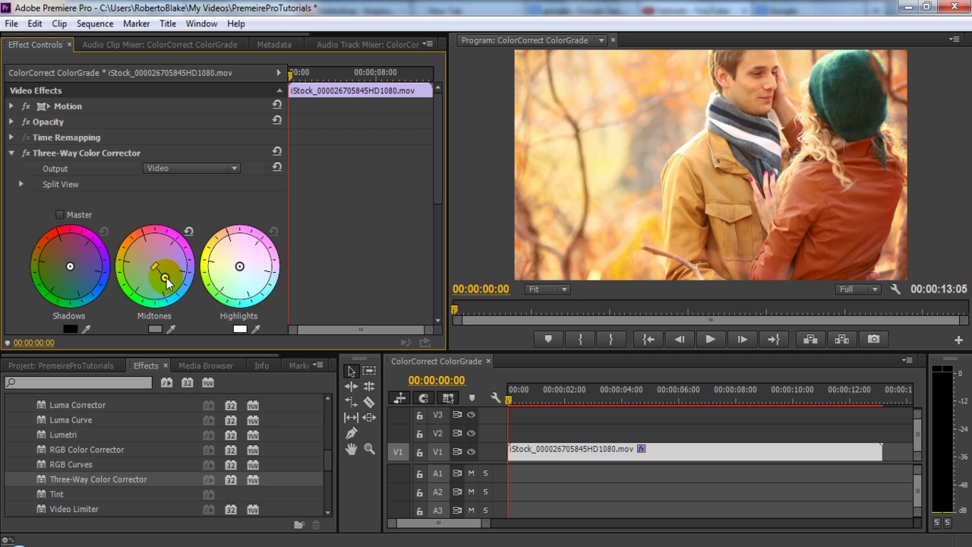
drag(166, 279, 166, 280)
- Turn on Master linking and shift all three wheels' colour balance together
drag(438, 194, 439, 223)
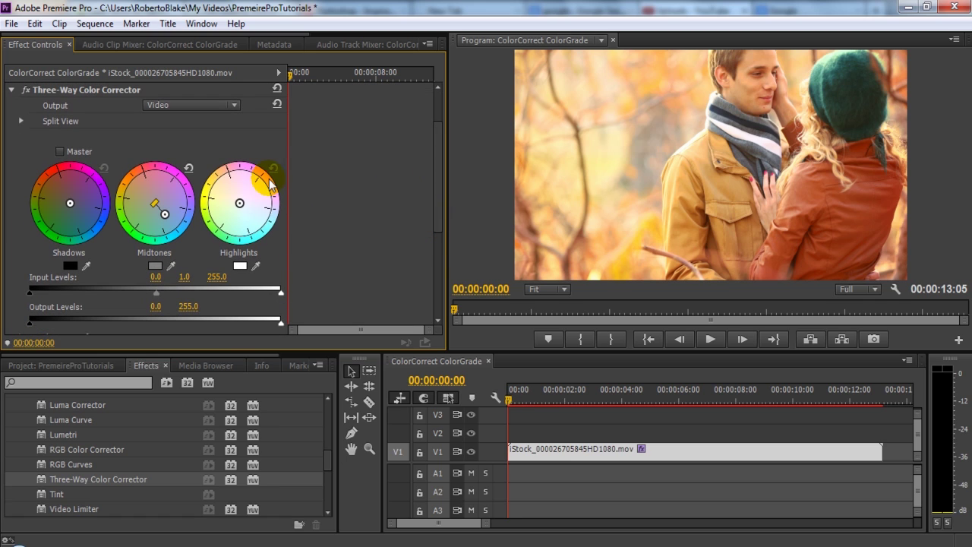
click(63, 150)
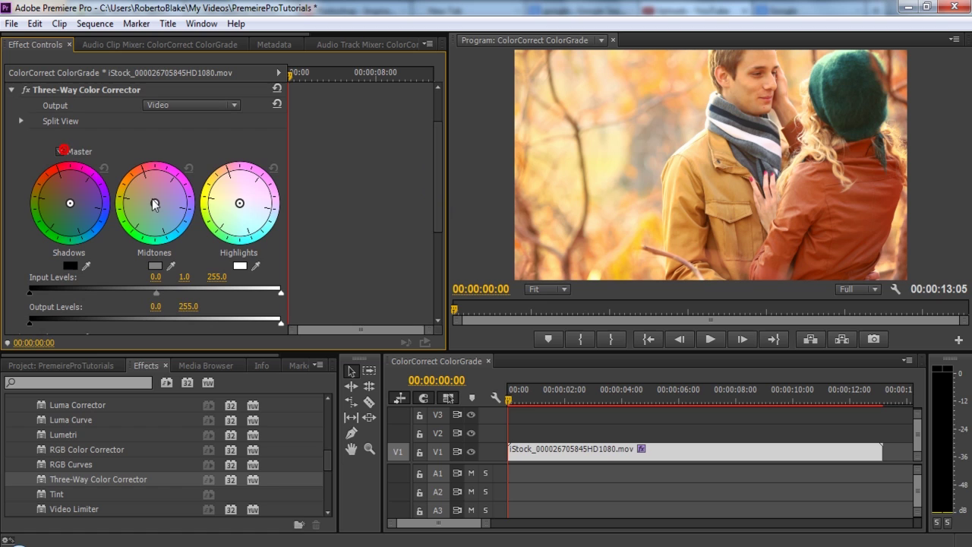
mouse_move(155, 203)
mouse_down()
mouse_move(174, 219)
mouse_move(160, 186)
mouse_move(139, 193)
mouse_move(142, 206)
mouse_move(167, 216)
mouse_up()
click(167, 217)
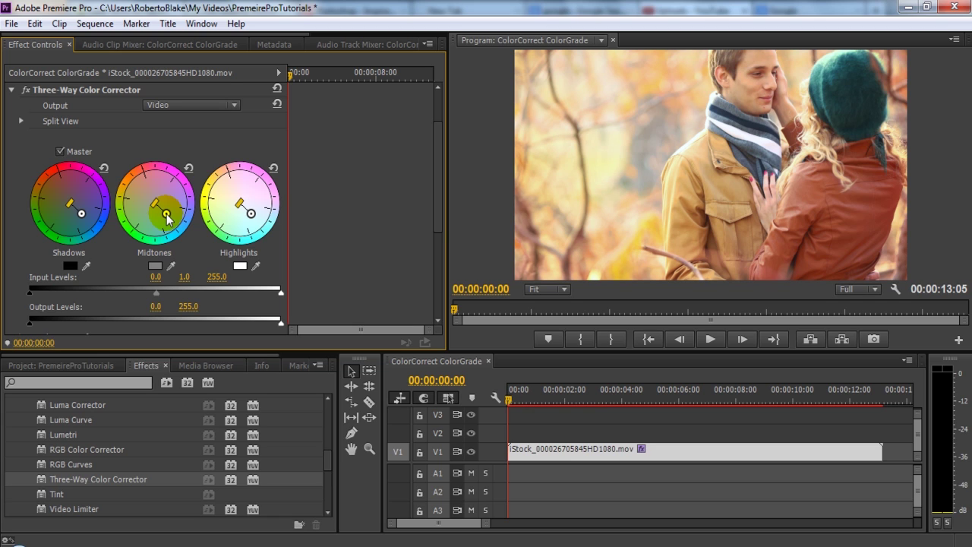
drag(166, 212, 166, 208)
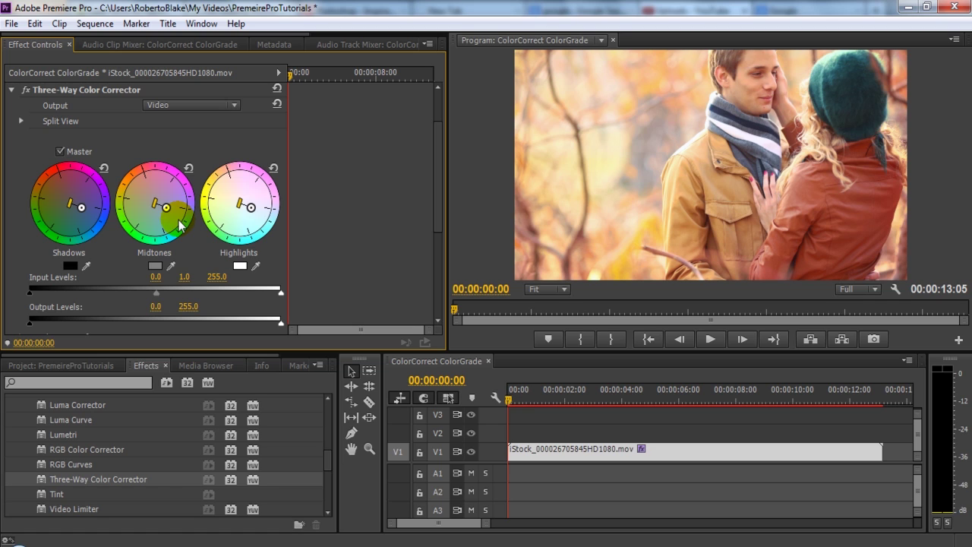
click(120, 90)
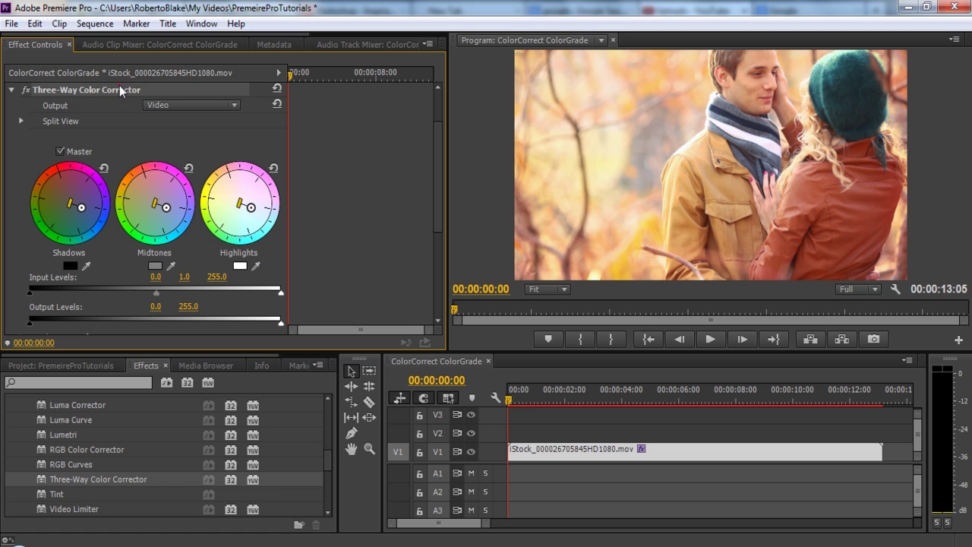
- Remove the trial corrector and place a new 1920×1080 adjustment layer on V2 spanning 13:05
key(Delete)
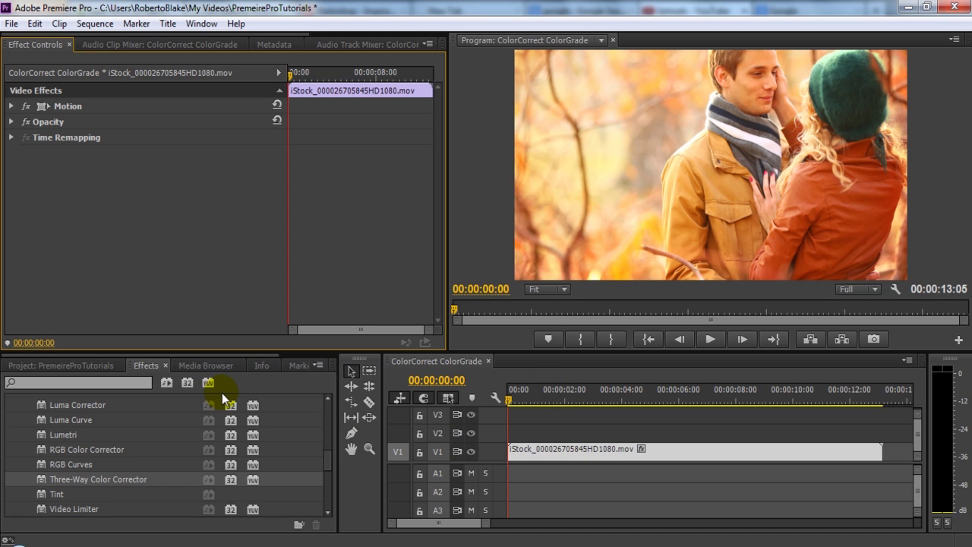
click(99, 366)
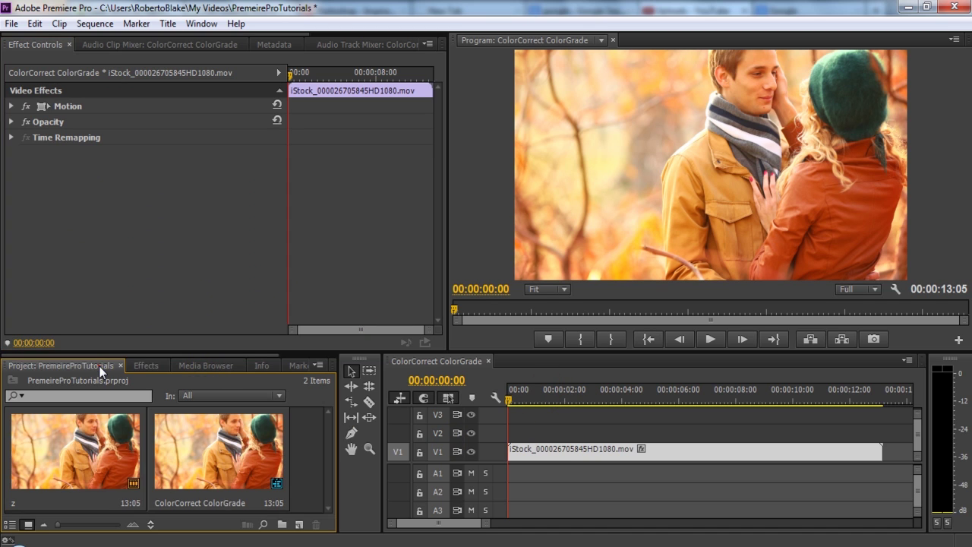
right_click(306, 460)
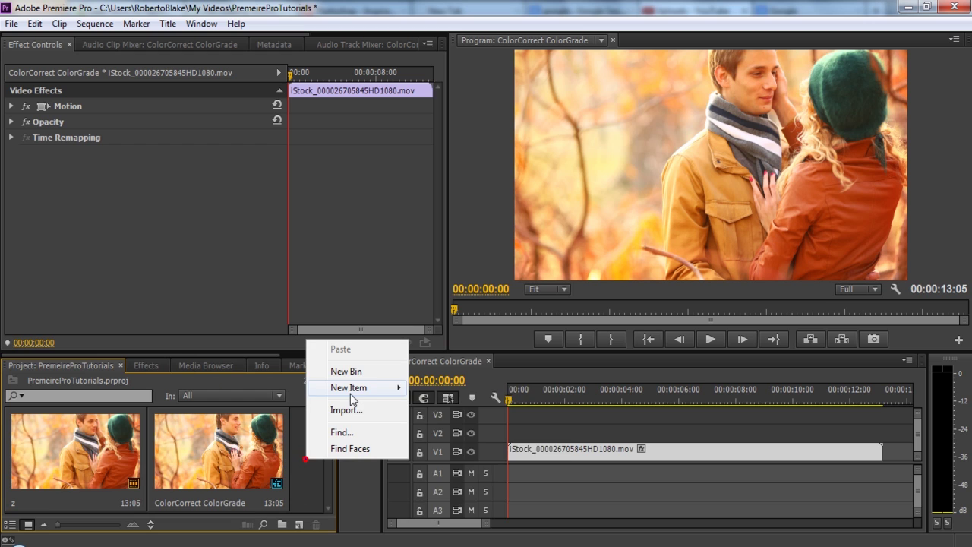
mouse_move(360, 389)
click(466, 420)
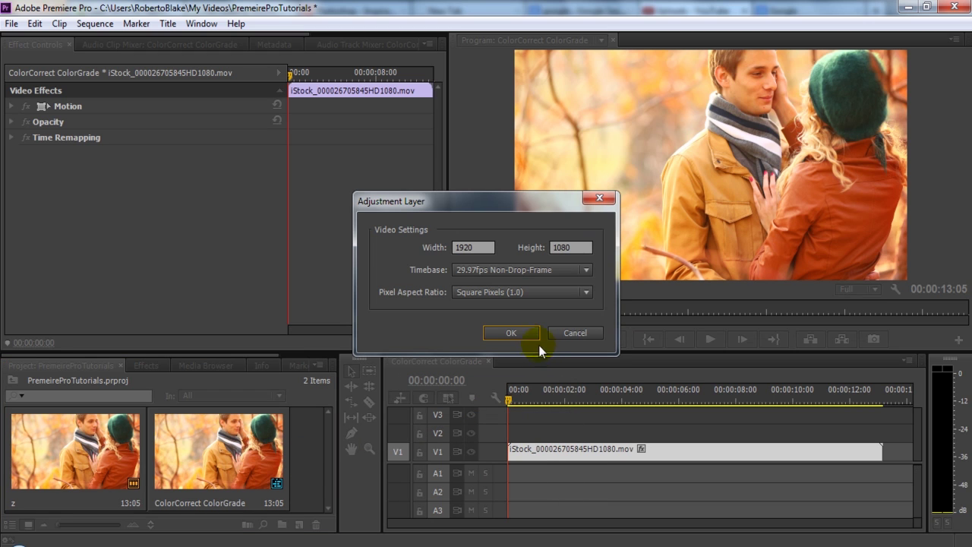
click(518, 332)
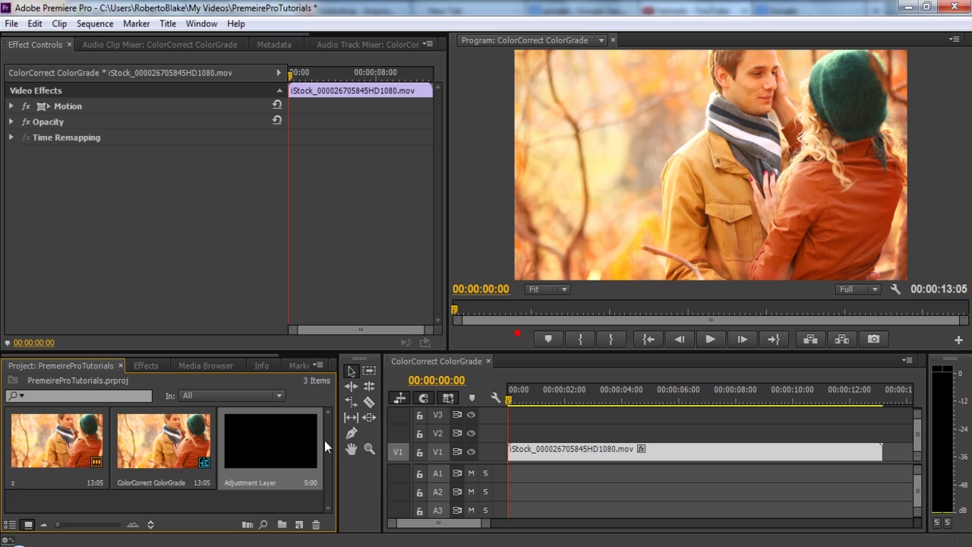
drag(271, 458, 510, 439)
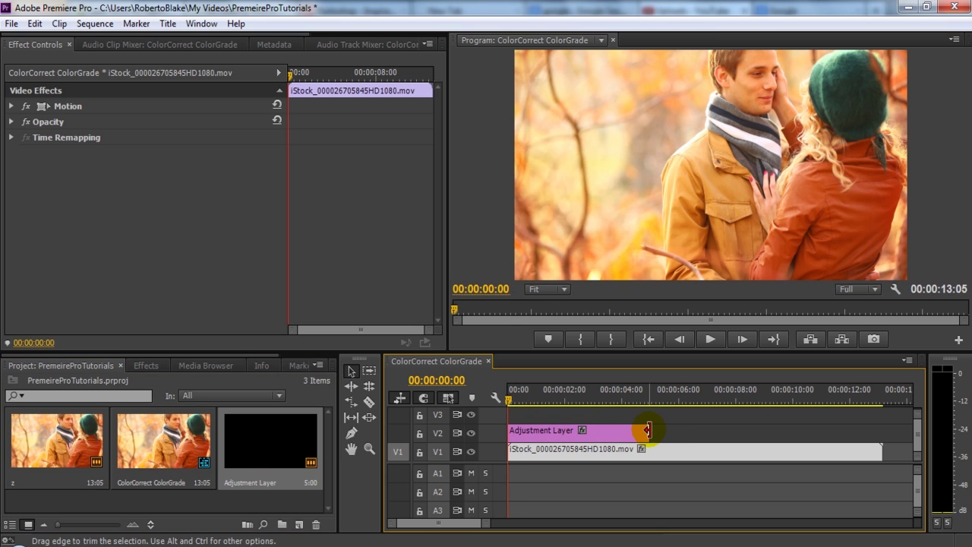
drag(648, 430, 879, 426)
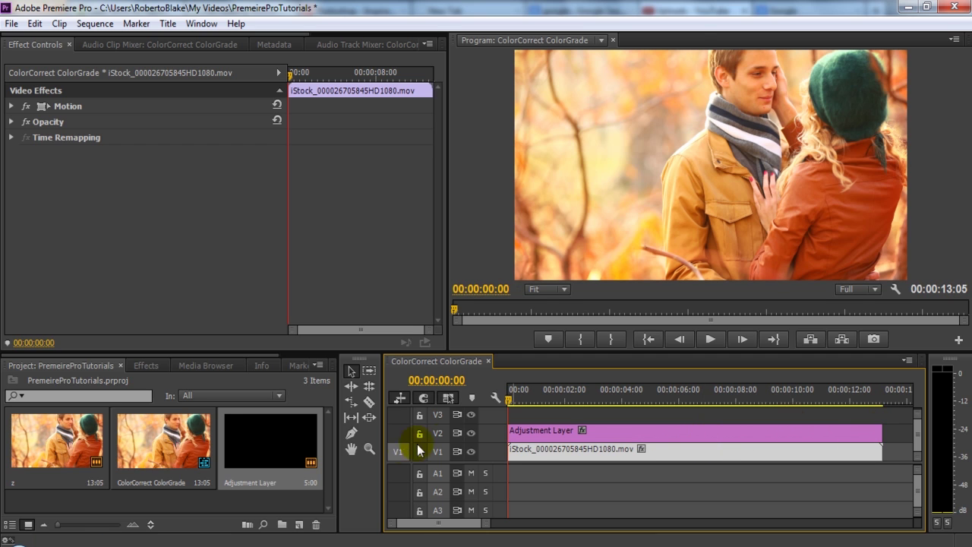
- Apply Three-Way Color Corrector to the adjustment layer and show its settings
click(156, 367)
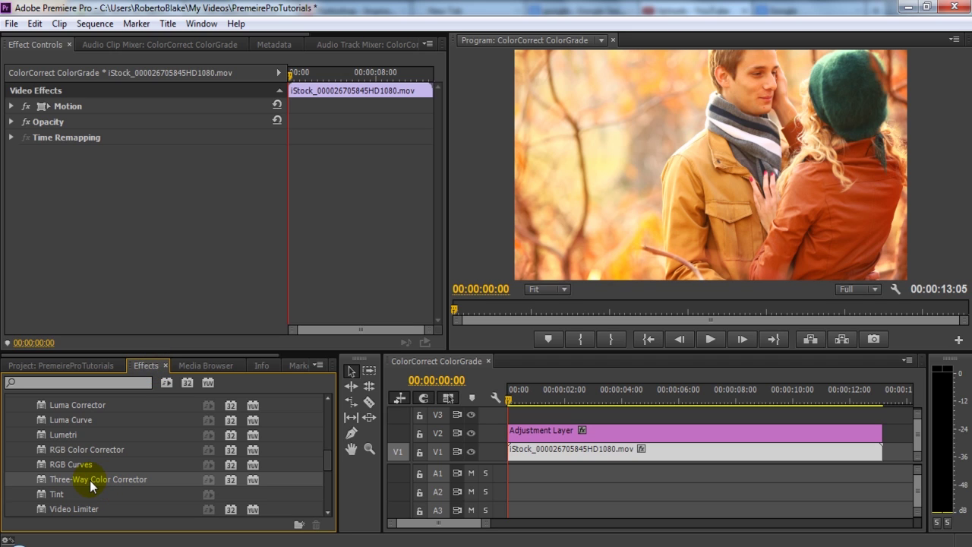
drag(90, 480, 558, 428)
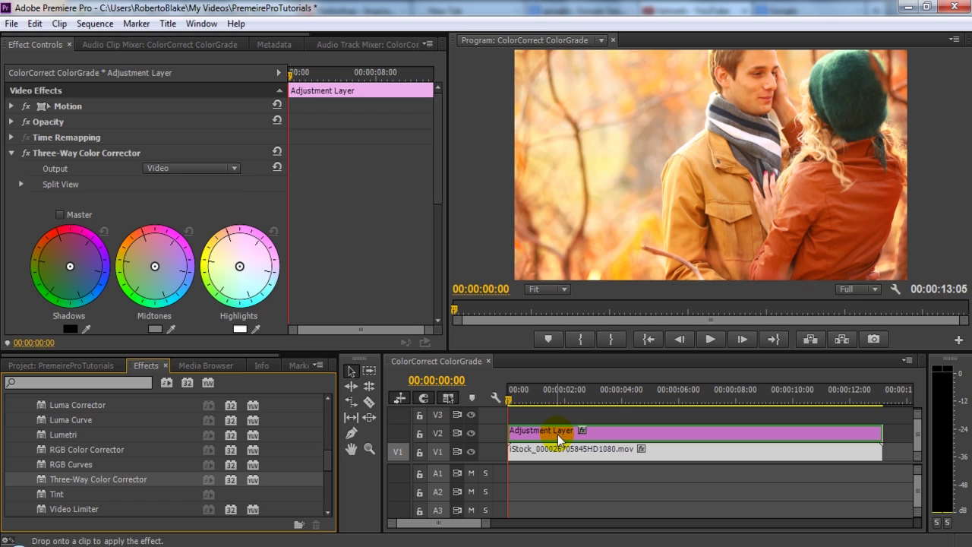
click(530, 450)
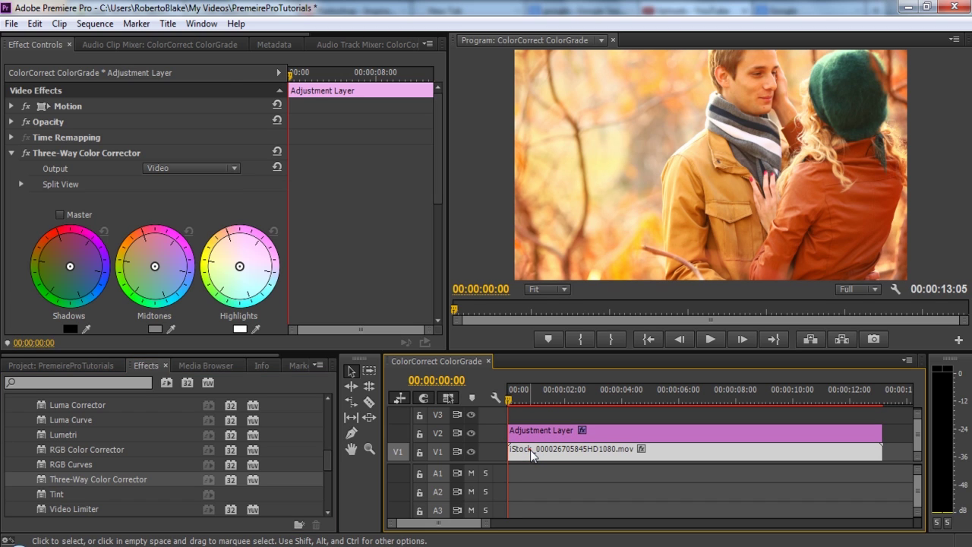
click(530, 450)
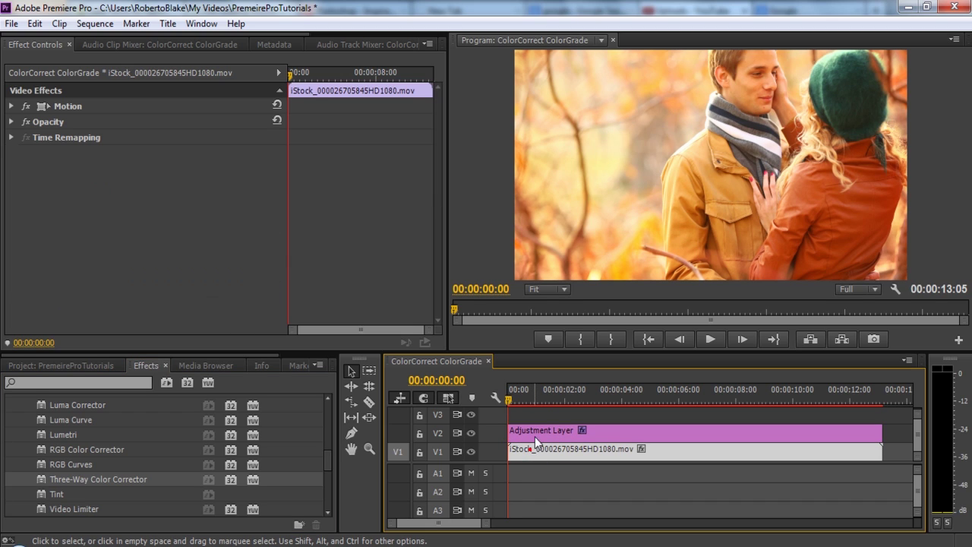
click(534, 432)
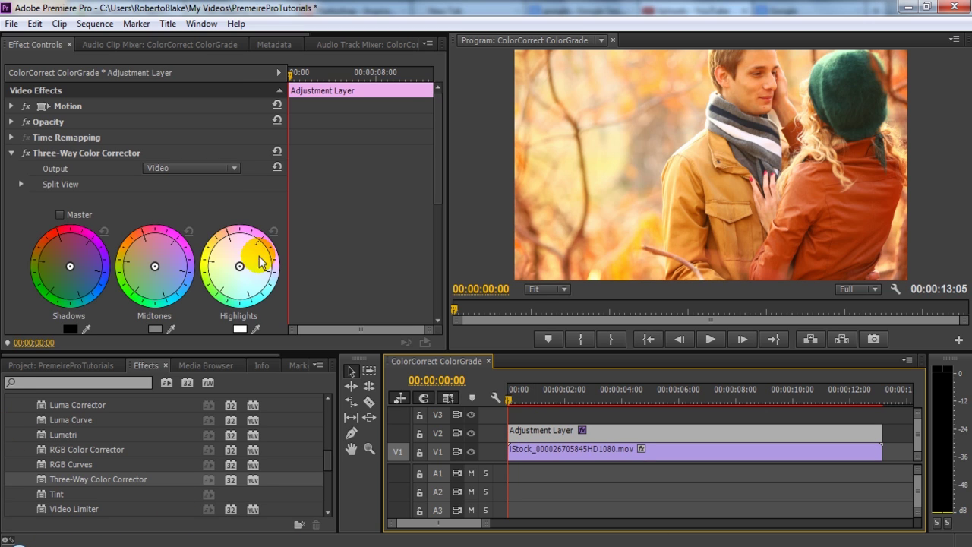
click(438, 186)
drag(439, 185, 449, 271)
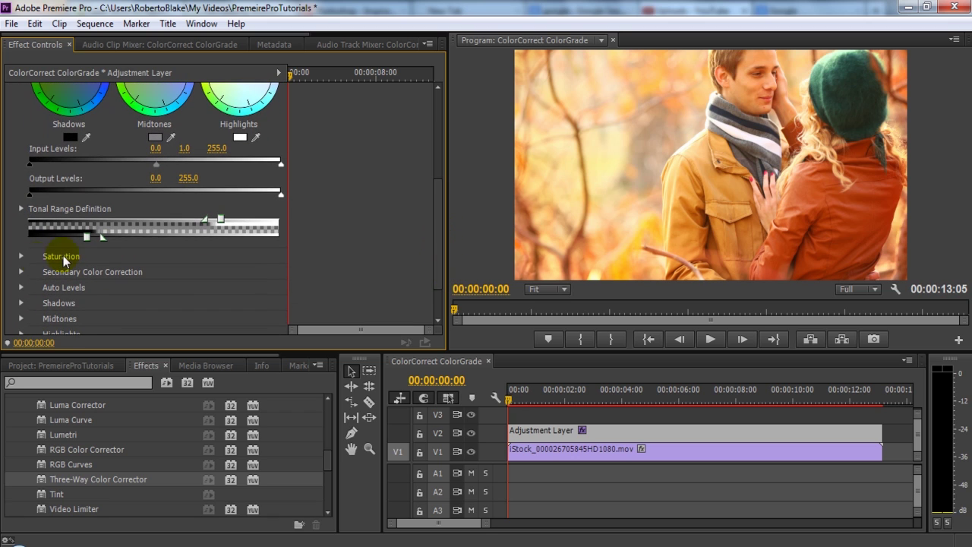
- Set the corrector's Master Saturation to 130
click(21, 256)
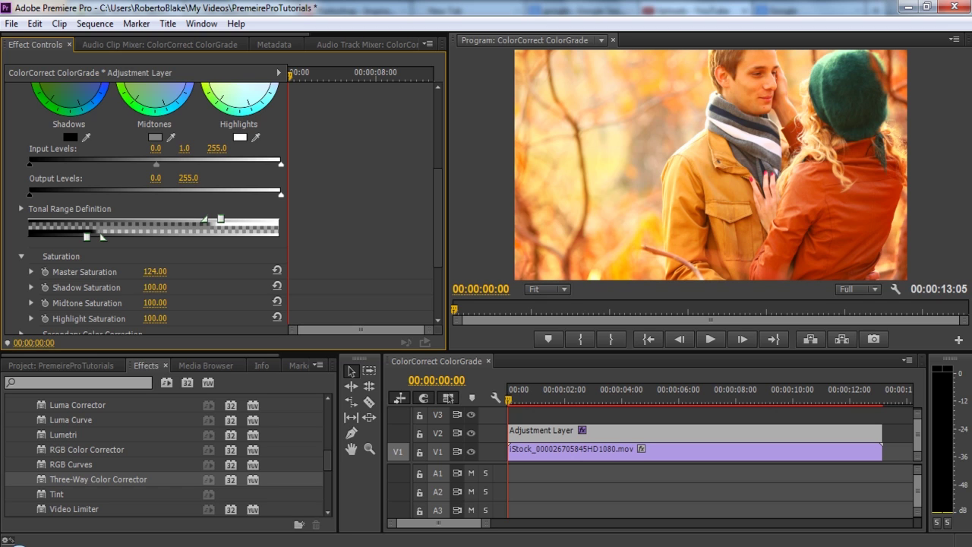
mouse_move(155, 272)
mouse_down()
mouse_move(116, 271)
mouse_move(155, 278)
mouse_up()
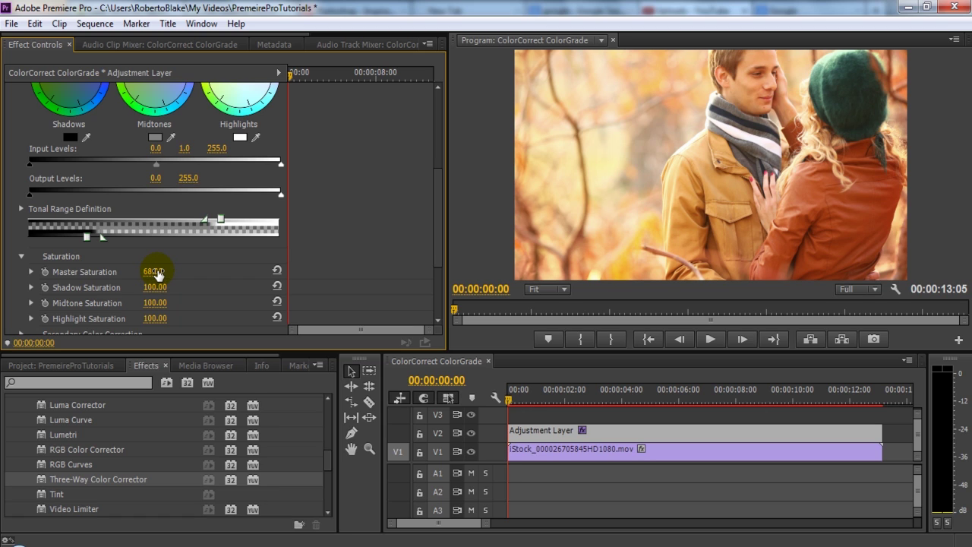
drag(154, 271, 173, 271)
click(169, 272)
text(130)
key(Return)
- Enable Master linking, drag the wheels toward blue, and toggle V2 output to compare
drag(436, 214, 438, 179)
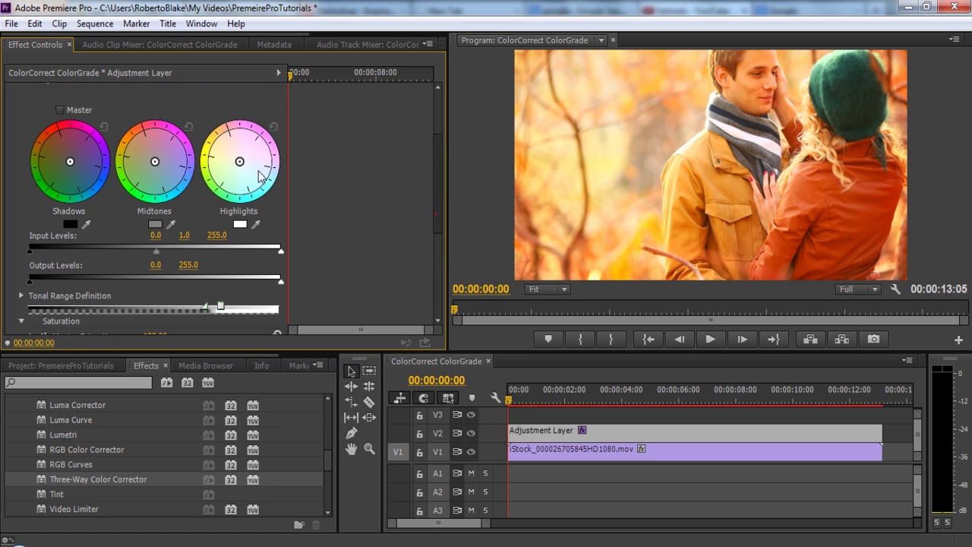
click(155, 163)
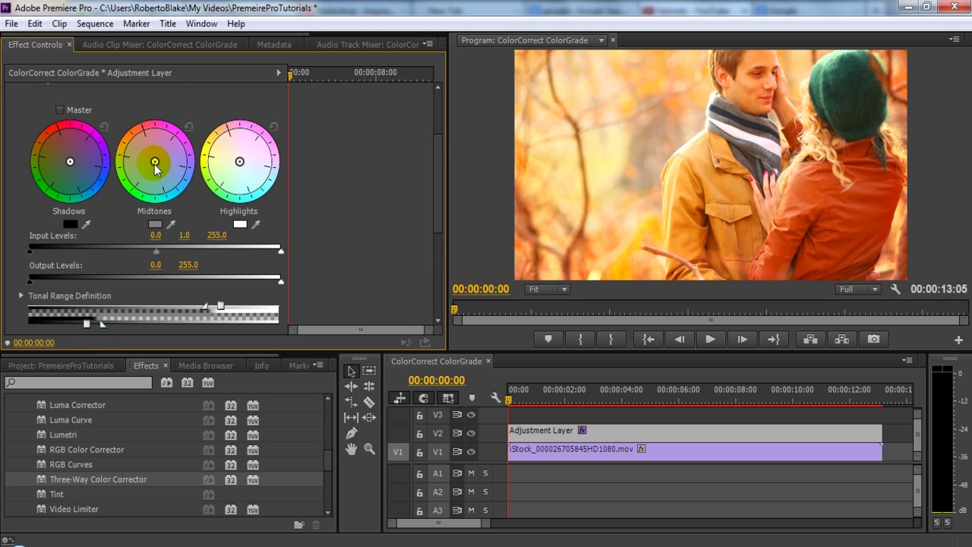
drag(155, 163, 170, 177)
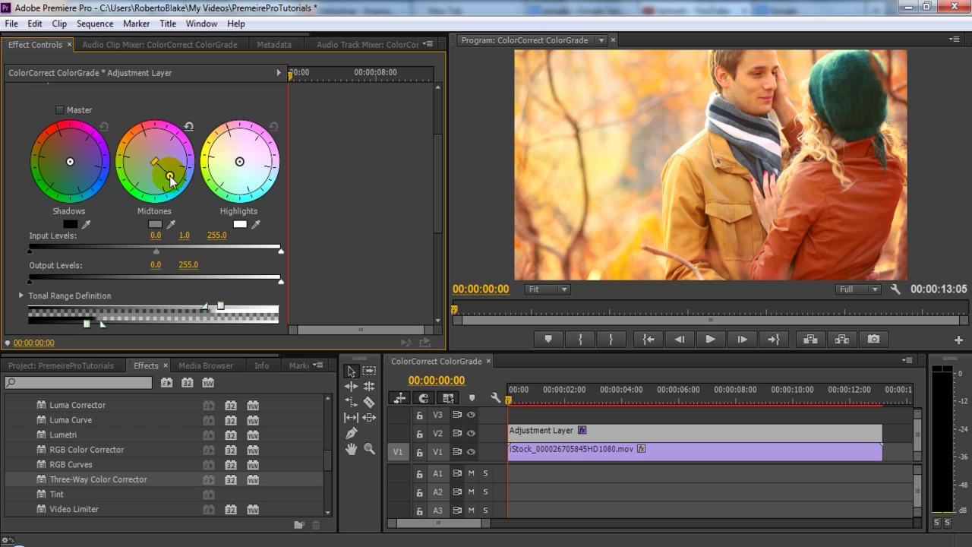
click(60, 110)
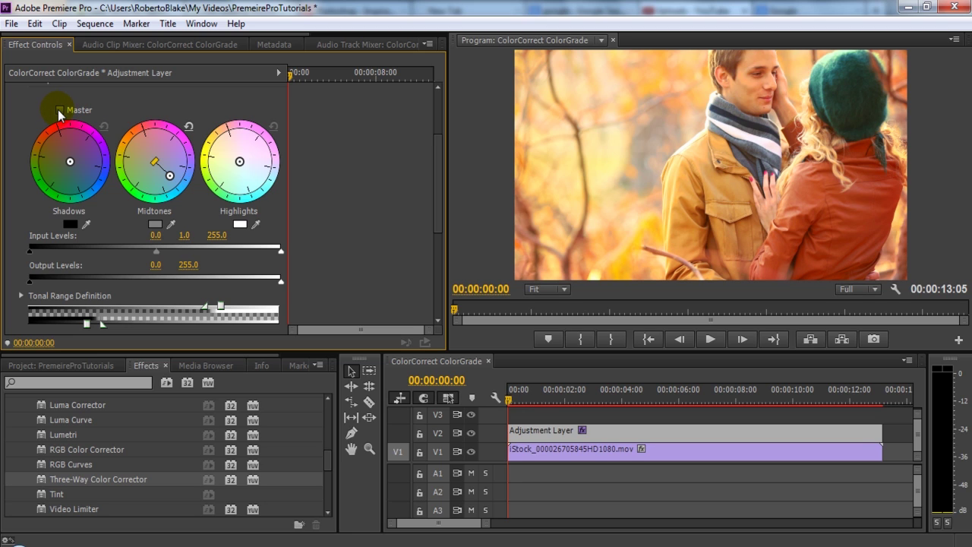
click(154, 162)
mouse_move(155, 167)
mouse_down()
mouse_move(172, 190)
mouse_move(172, 181)
mouse_up()
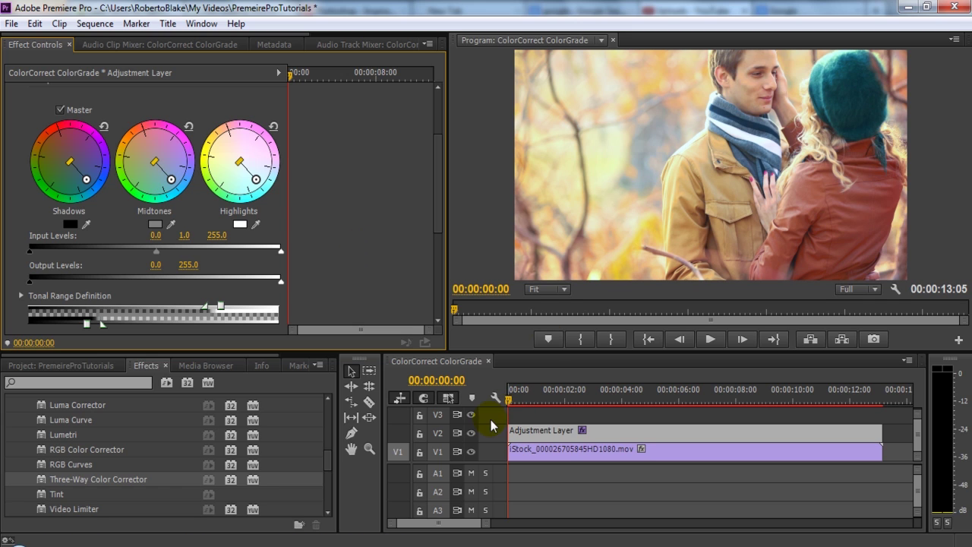
click(472, 433)
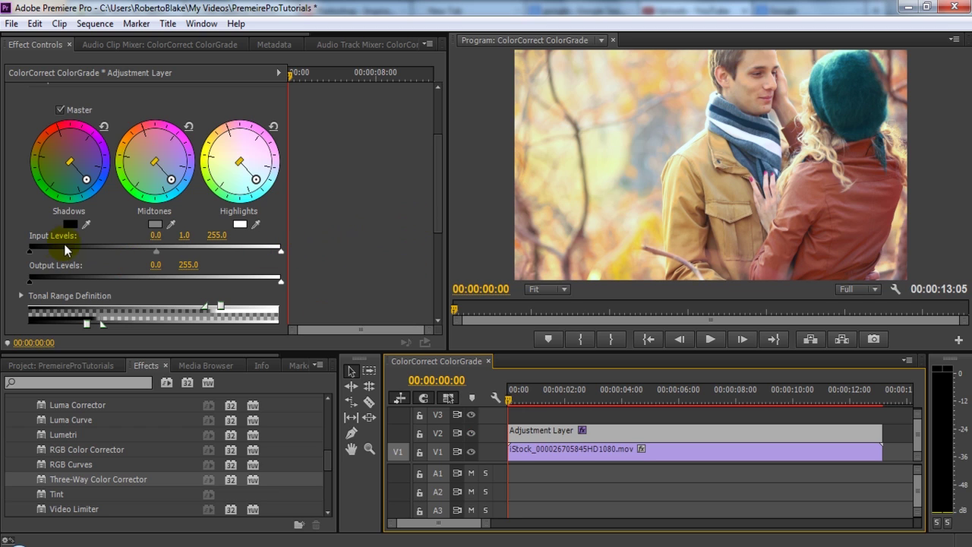
- Set Input Levels to 22.4 black, 0.8 midtone and 255 white after trial adjustments
drag(30, 250, 71, 249)
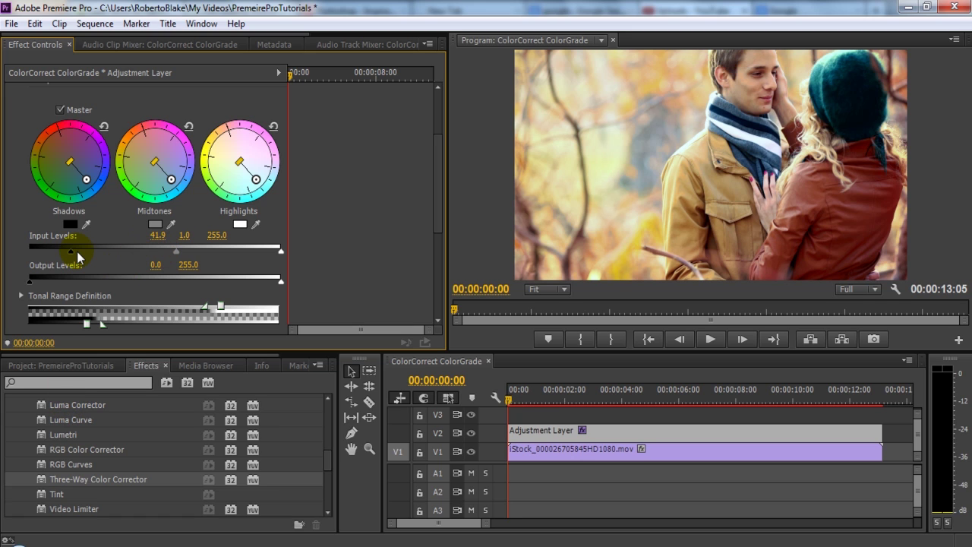
drag(71, 251, 27, 249)
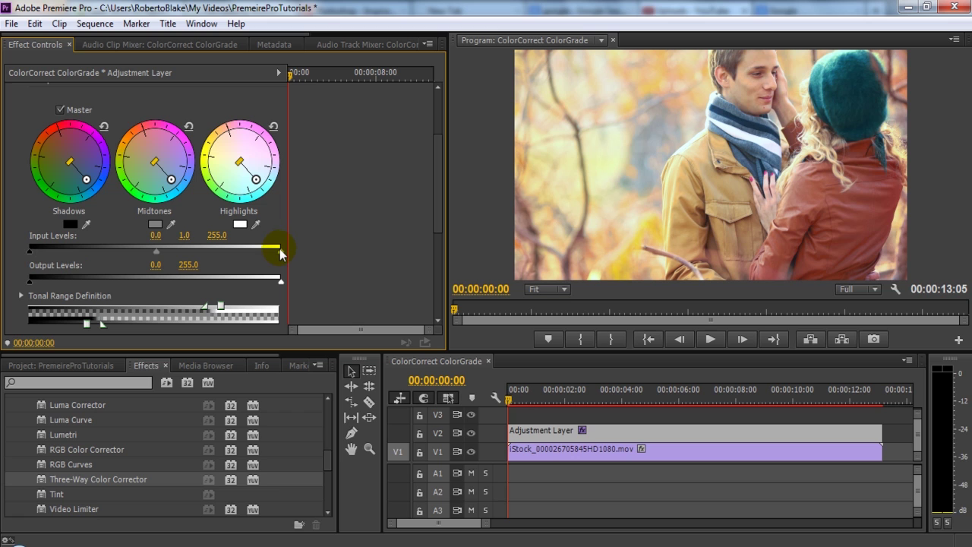
drag(280, 250, 170, 251)
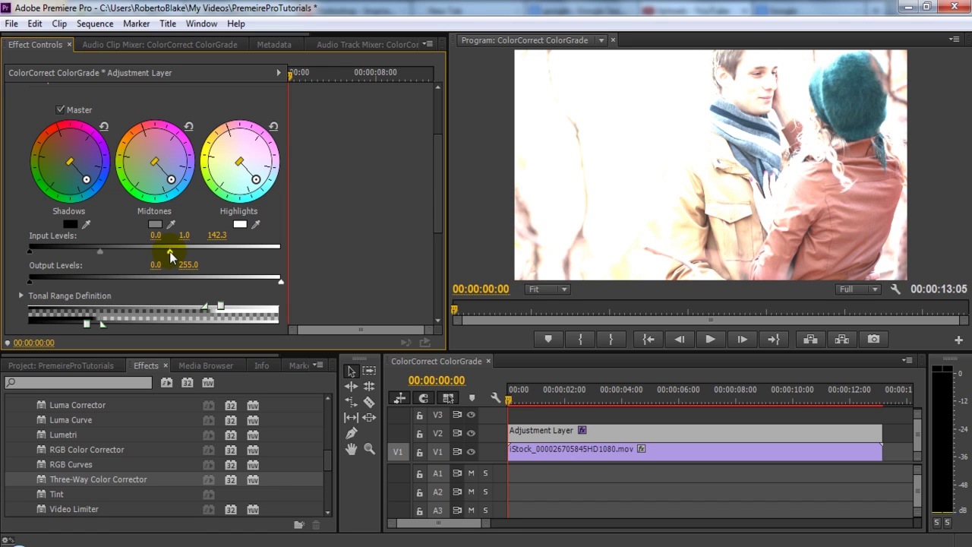
drag(169, 252, 292, 251)
drag(157, 251, 134, 253)
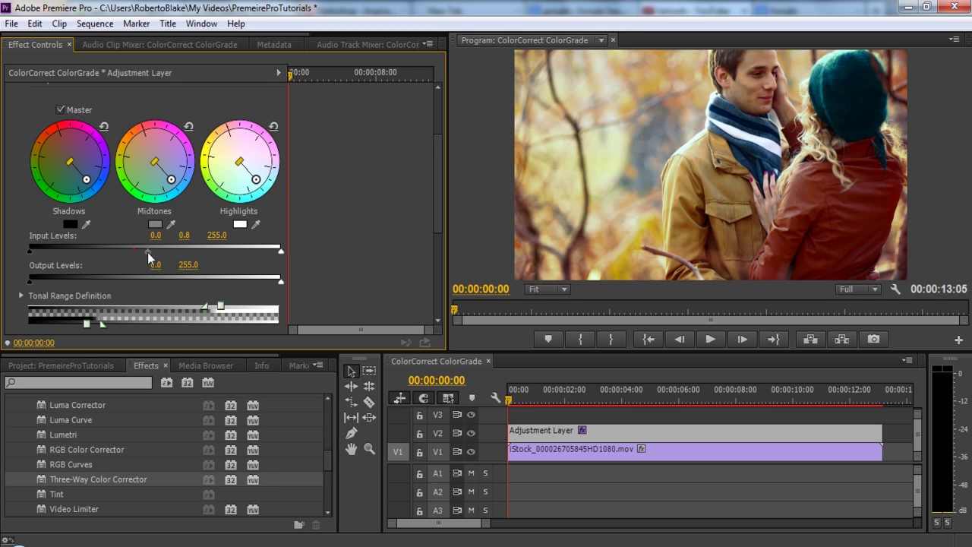
drag(151, 251, 150, 251)
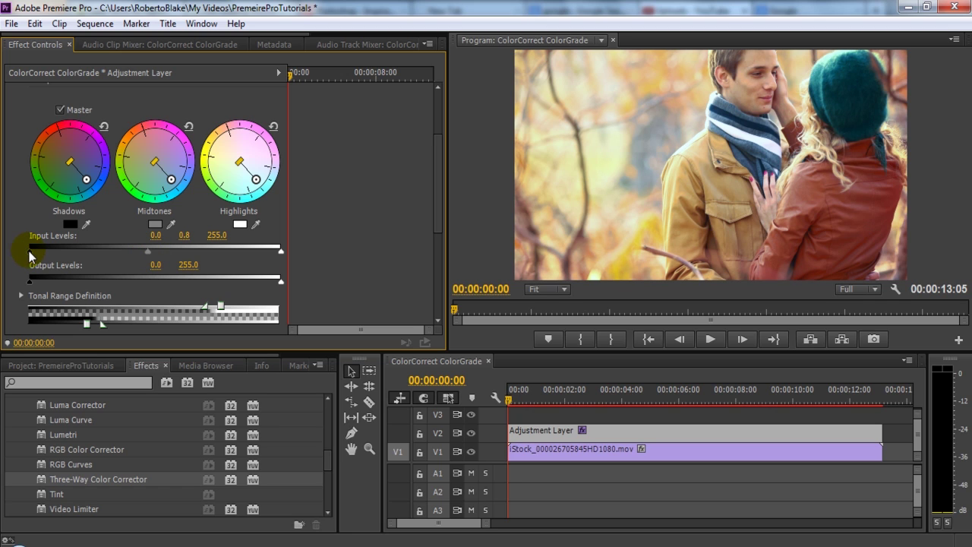
drag(30, 250, 51, 250)
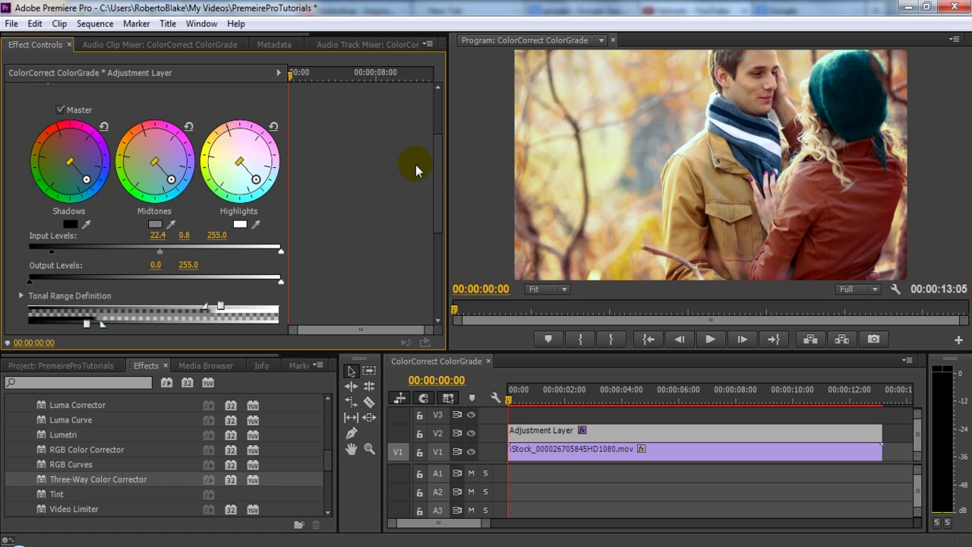
- Set the adjustment layer's Master Saturation to 160
drag(437, 166, 436, 207)
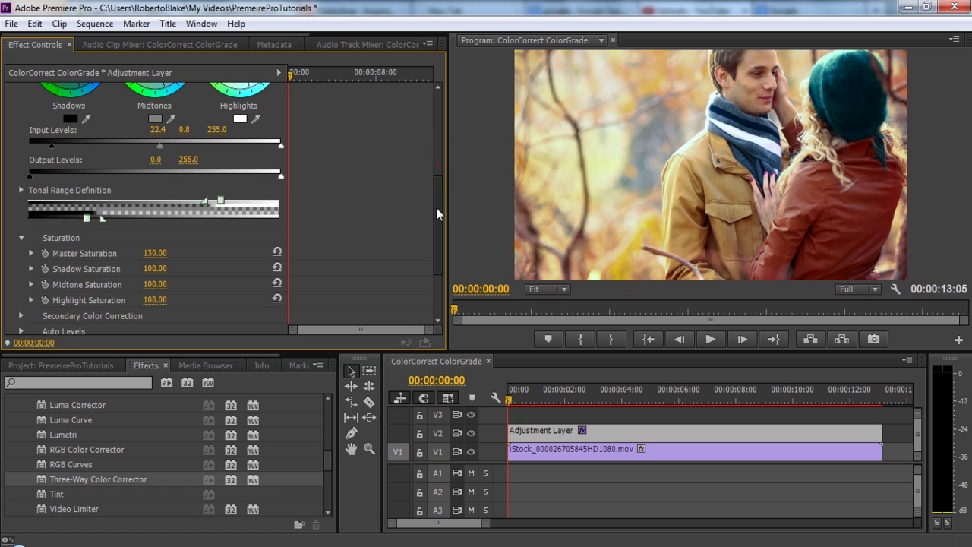
scroll(185, 233, down, 2)
click(156, 222)
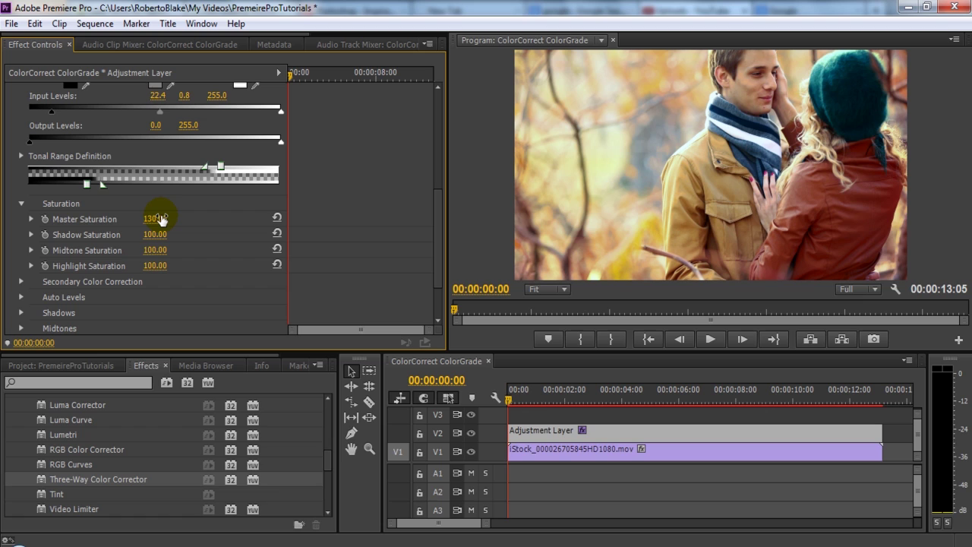
mouse_move(162, 220)
mouse_down()
mouse_move(201, 220)
mouse_move(161, 219)
mouse_up()
click(161, 219)
text(160)
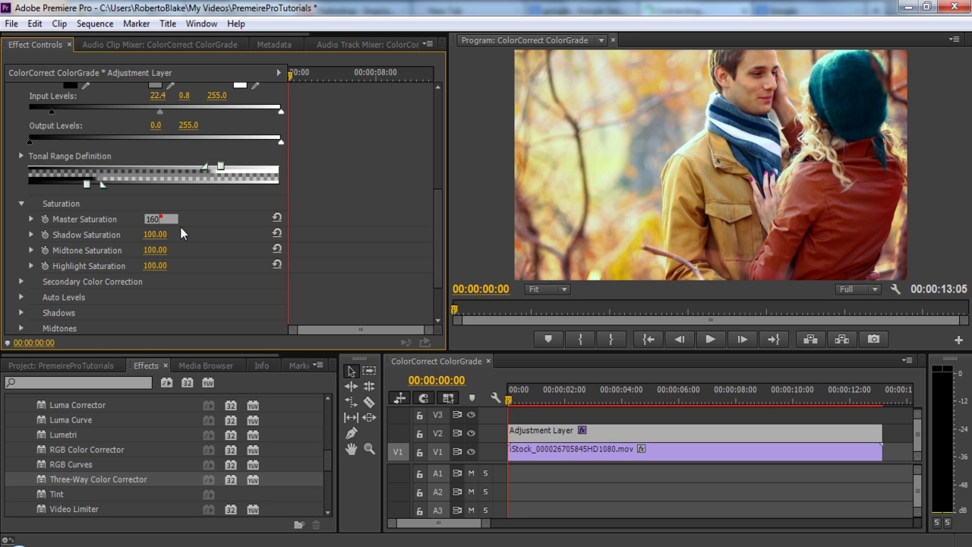
key(Return)
- Hide and reshow track V2 to compare the graded and ungraded clip
click(470, 433)
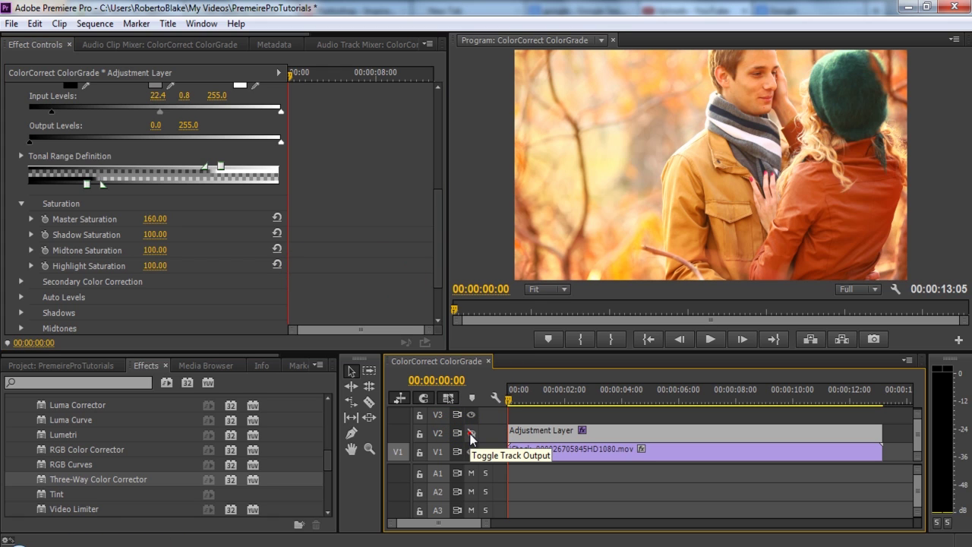
click(470, 433)
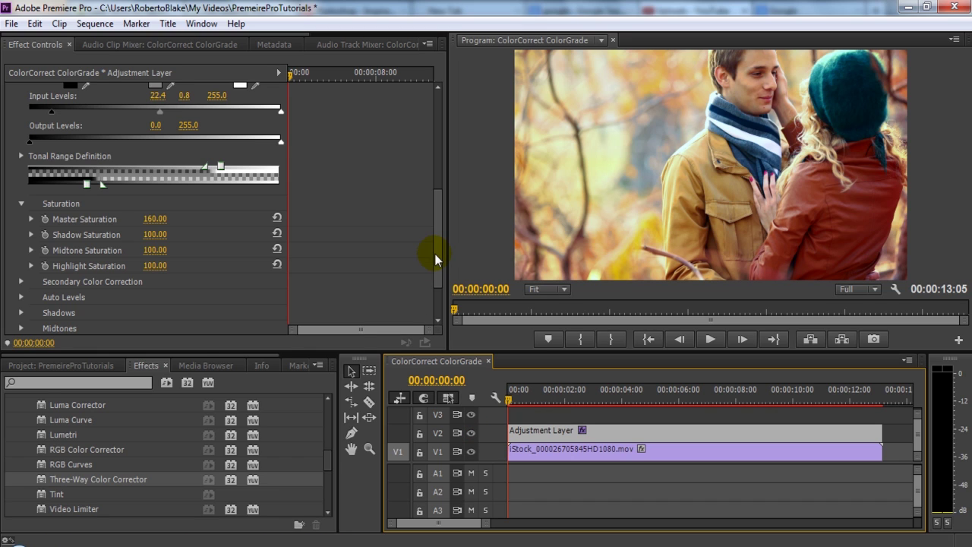
drag(435, 258, 435, 274)
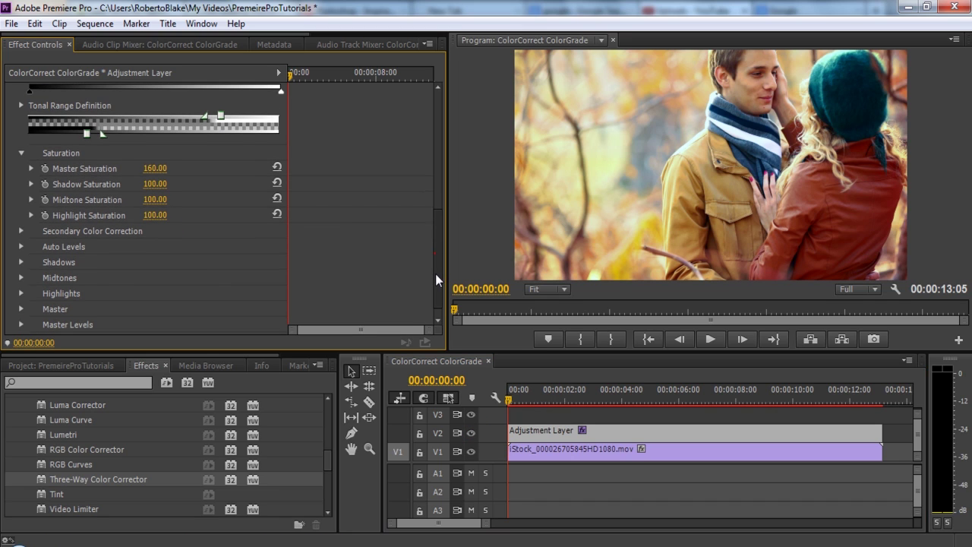
scroll(184, 232, down, 1)
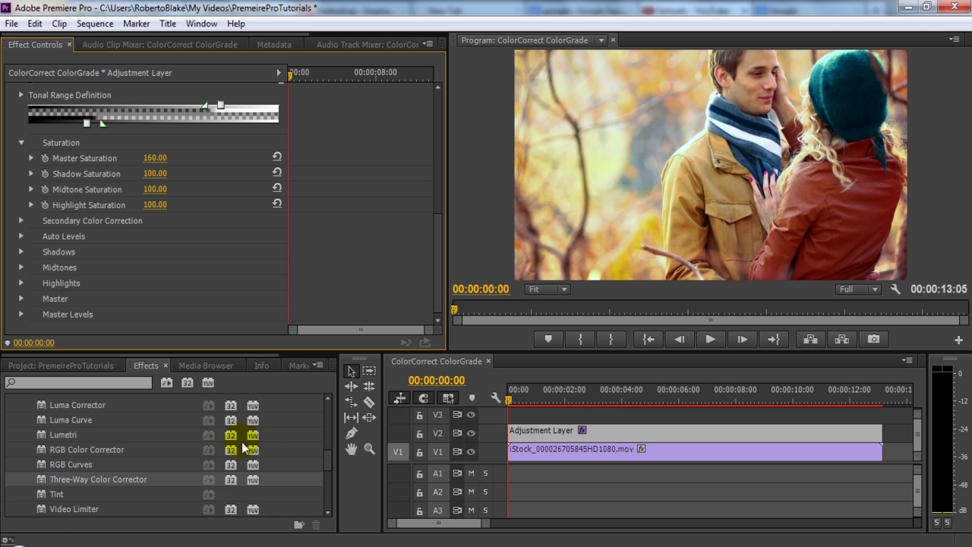
- Apply RGB Curves to the adjustment layer, lift the Red curve and add a Blue point
click(66, 462)
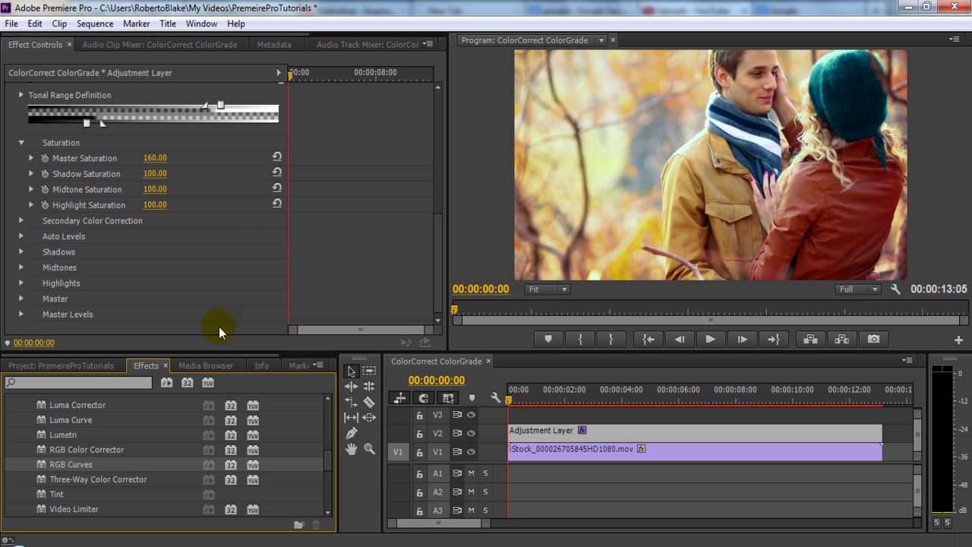
double_click(44, 465)
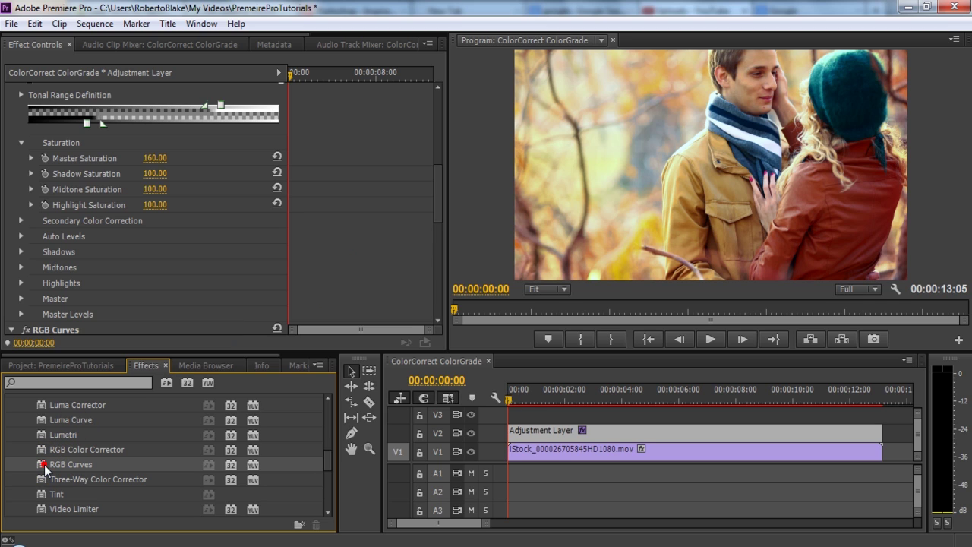
drag(437, 197, 439, 266)
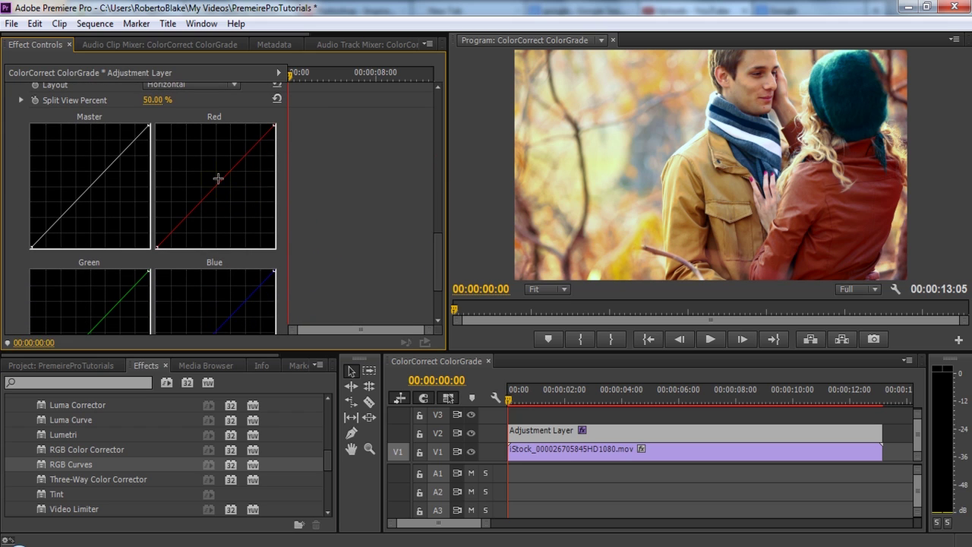
drag(216, 183, 215, 176)
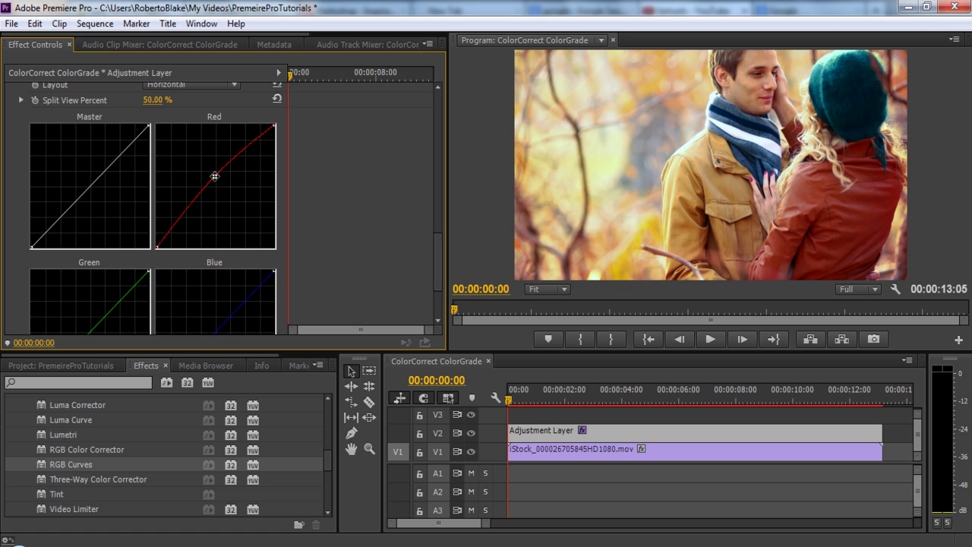
drag(215, 176, 210, 175)
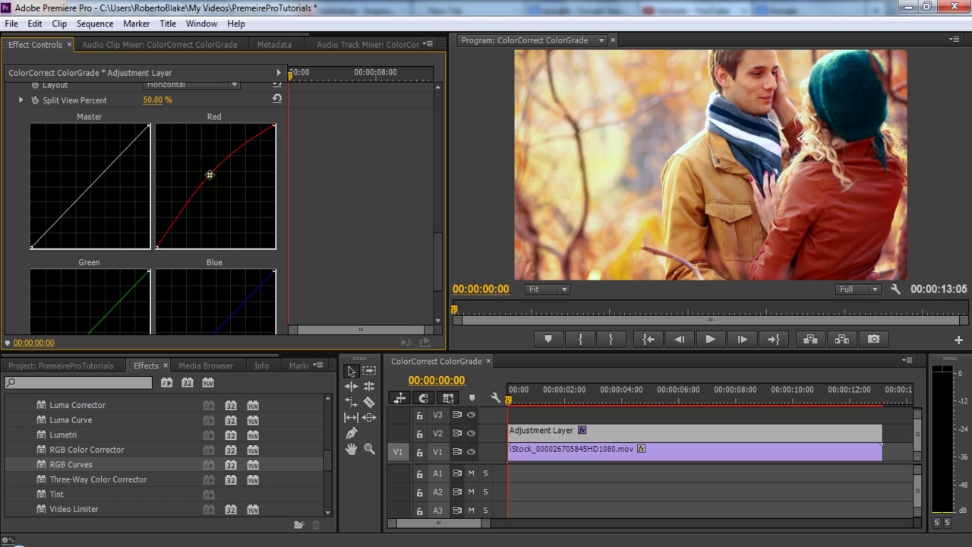
click(223, 316)
drag(439, 234, 437, 204)
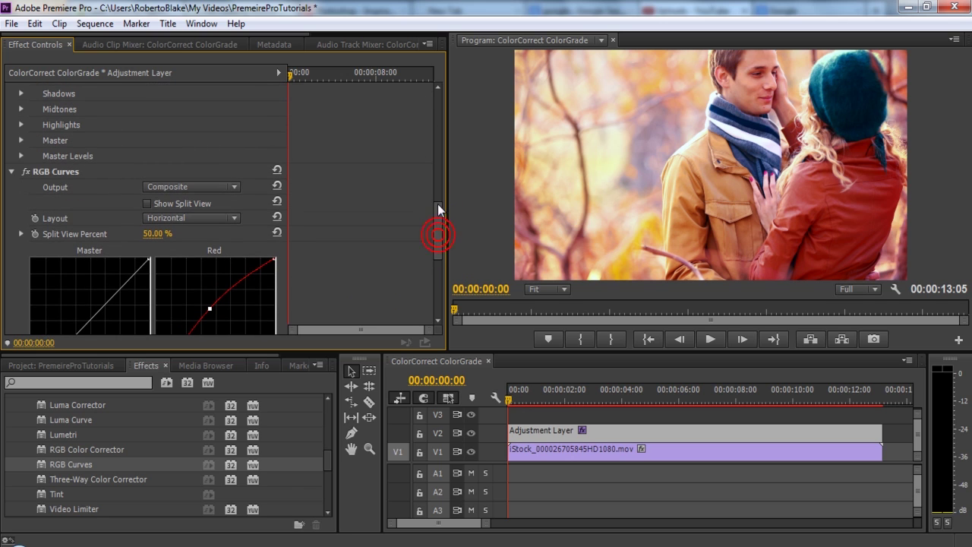
- Toggle RGB Curves off and on twice to compare, leaving it enabled
click(27, 172)
click(27, 172)
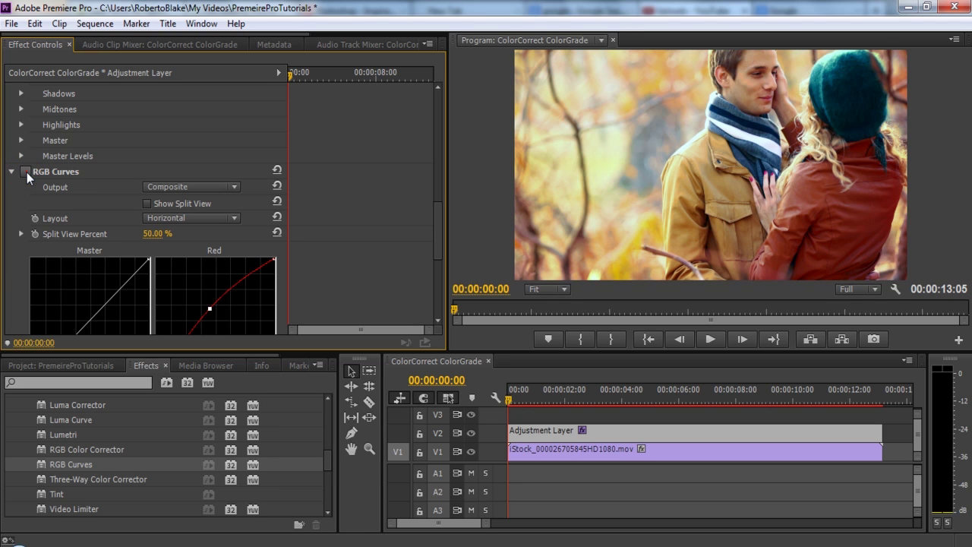
click(27, 173)
click(27, 172)
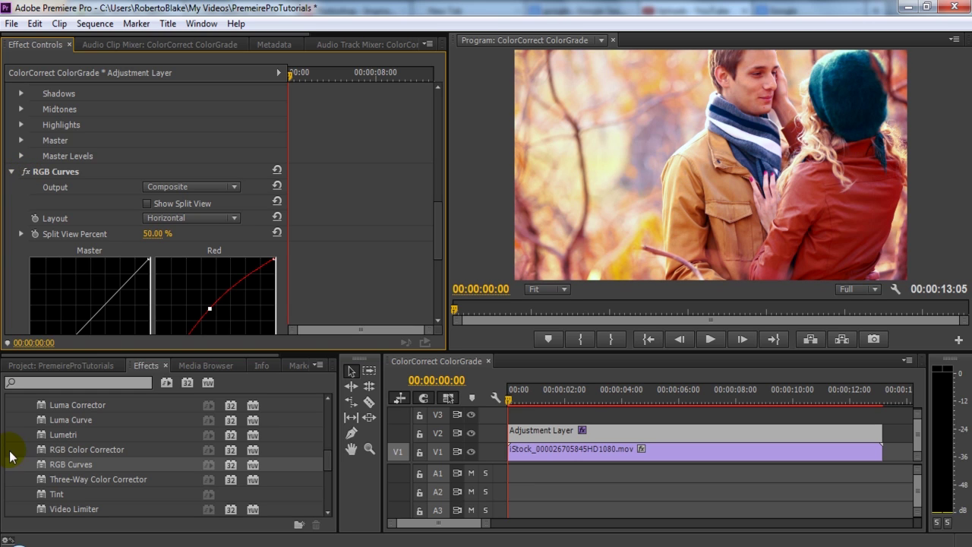
drag(439, 211, 435, 232)
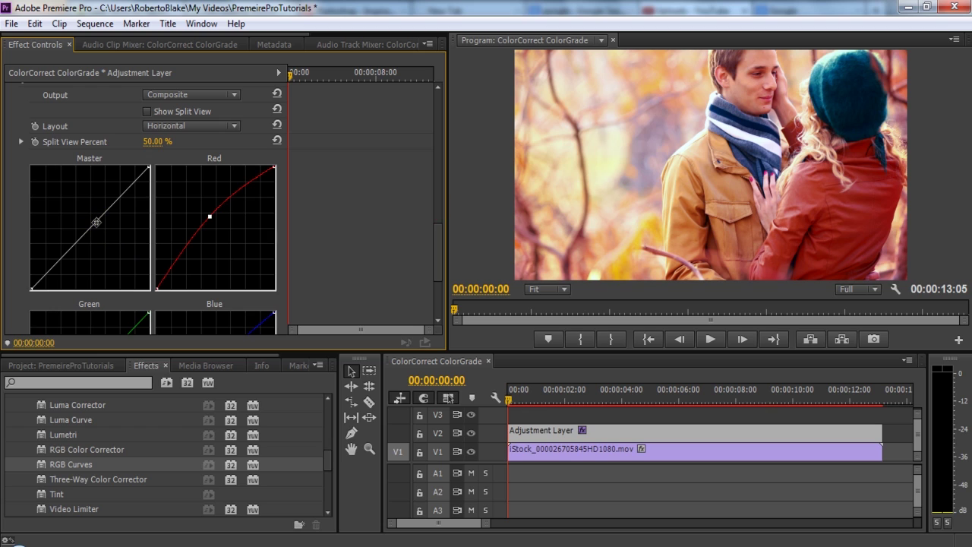
- In RGB Curves, pull the master curve down, lower the red curve and bow the blue curve upward
drag(97, 221, 96, 228)
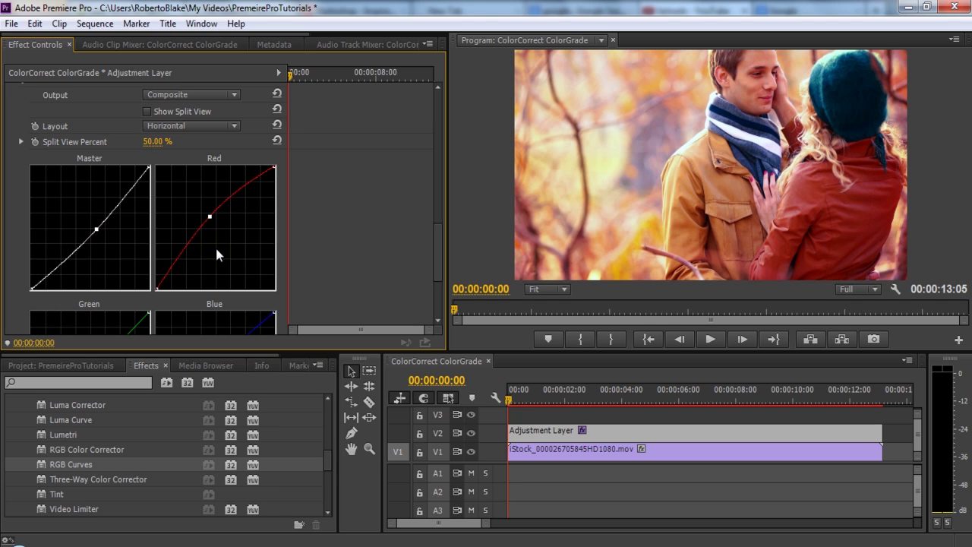
drag(209, 217, 205, 228)
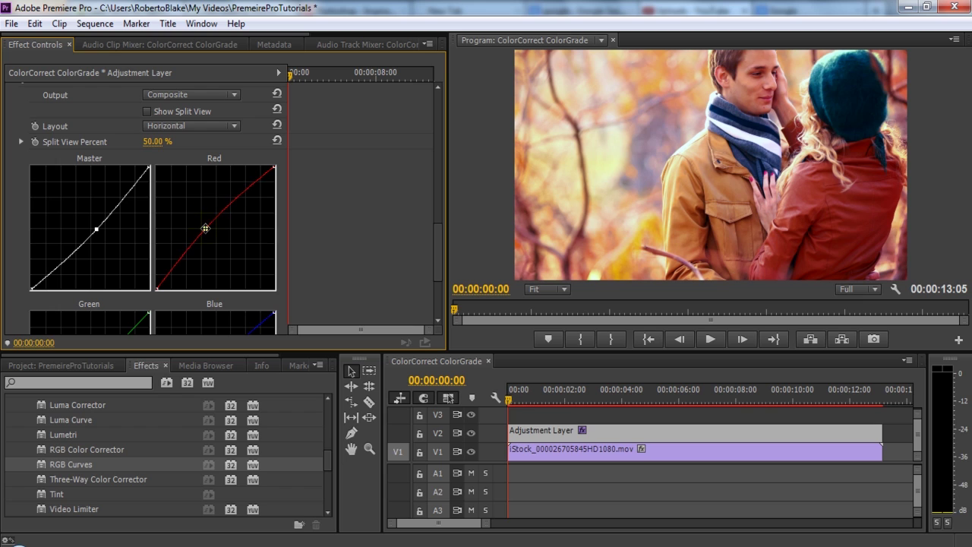
drag(433, 235, 440, 265)
drag(223, 228, 213, 229)
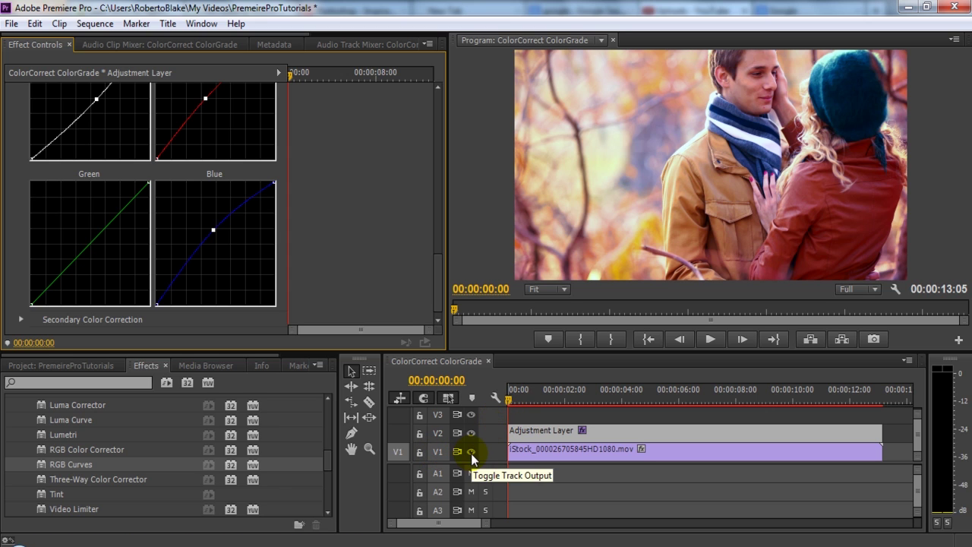
- Hide and restore the V2 adjustment layer twice to compare graded and ungraded footage
click(470, 434)
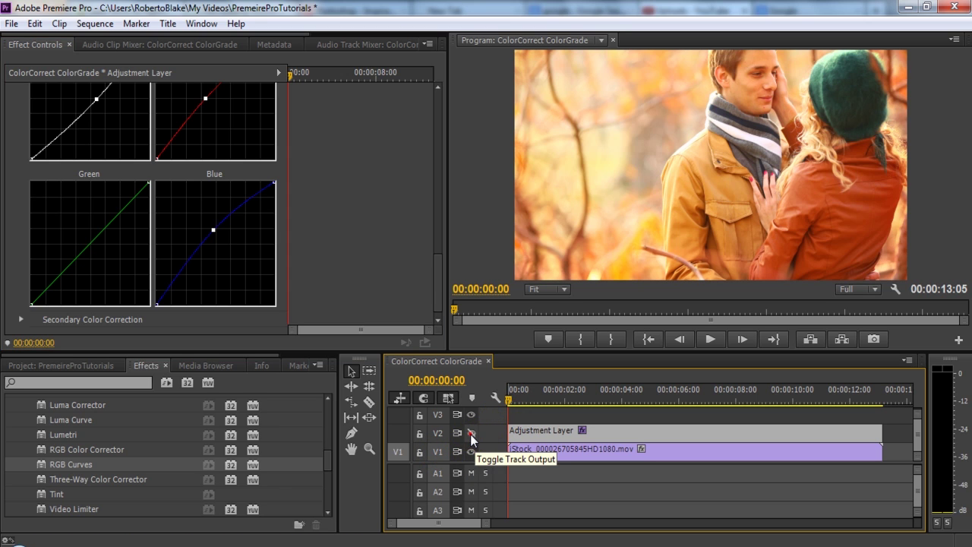
click(470, 434)
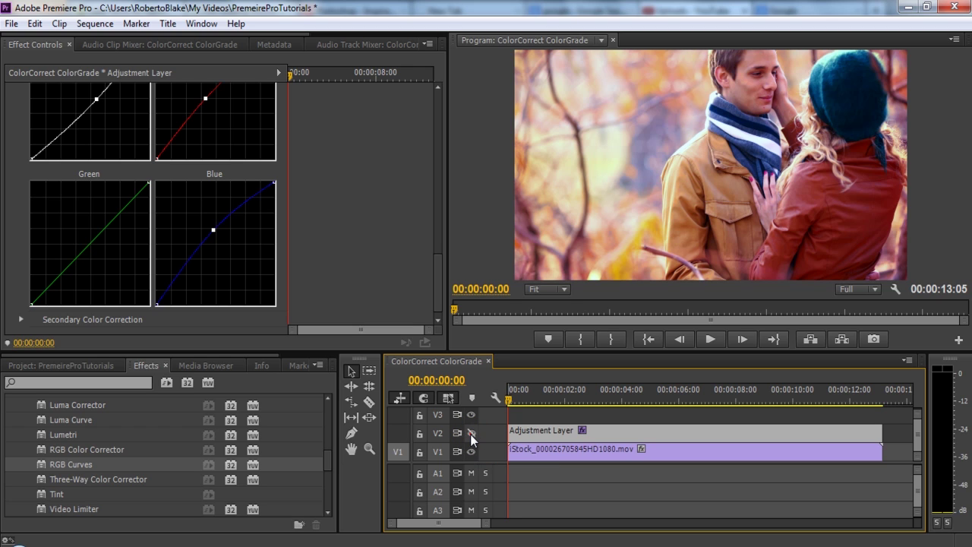
click(471, 434)
click(471, 434)
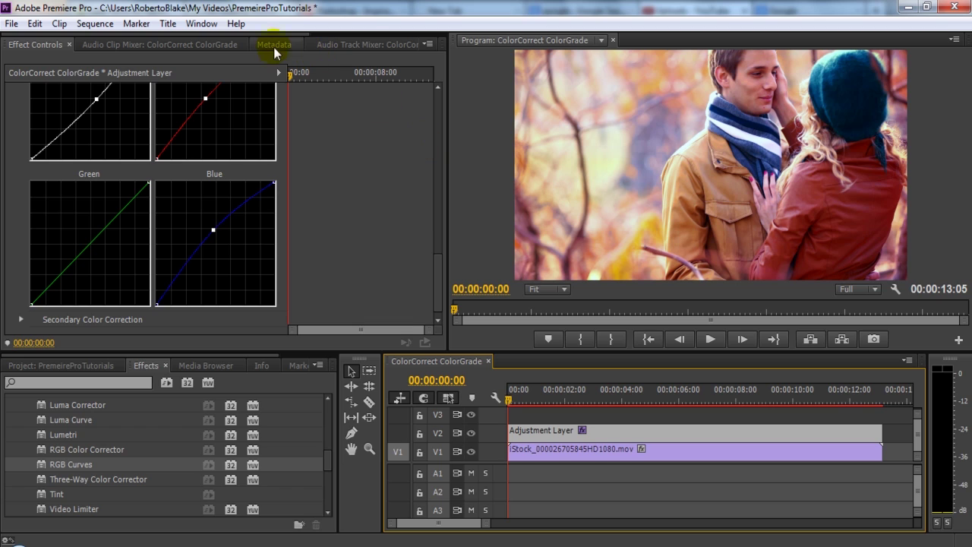
- Load original clip z into the Source Monitor at 00:00:06:07 and save the PremiereProTutorials project
scroll(308, 33, down, 3)
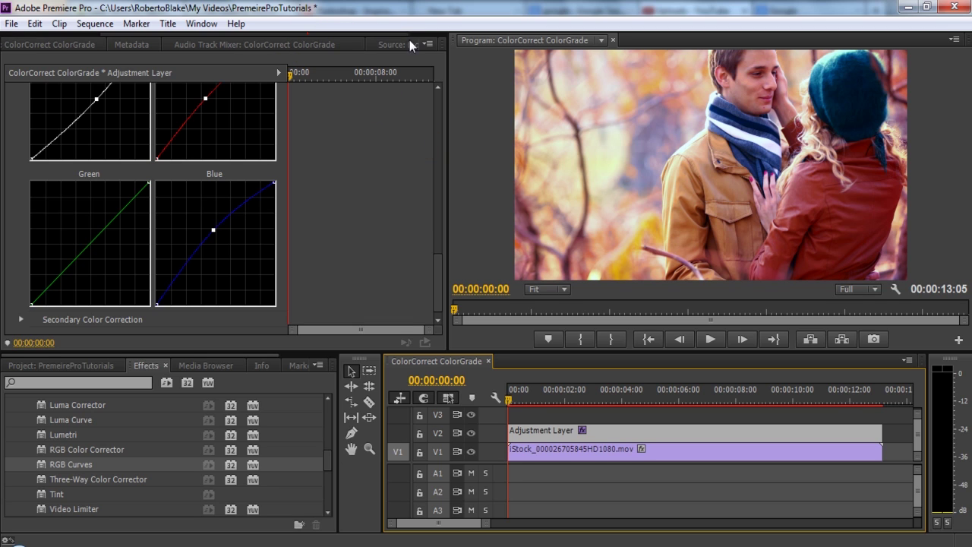
scroll(410, 42, down, 2)
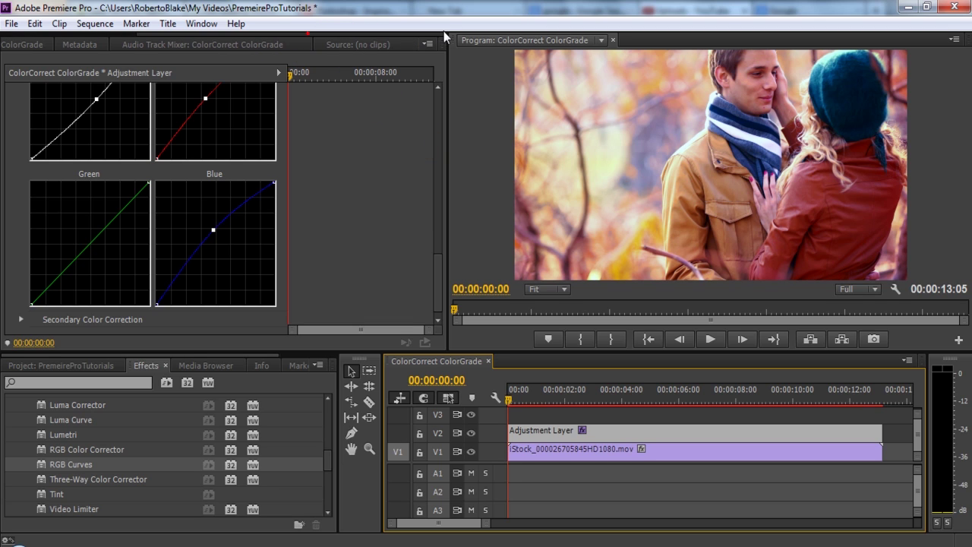
click(351, 44)
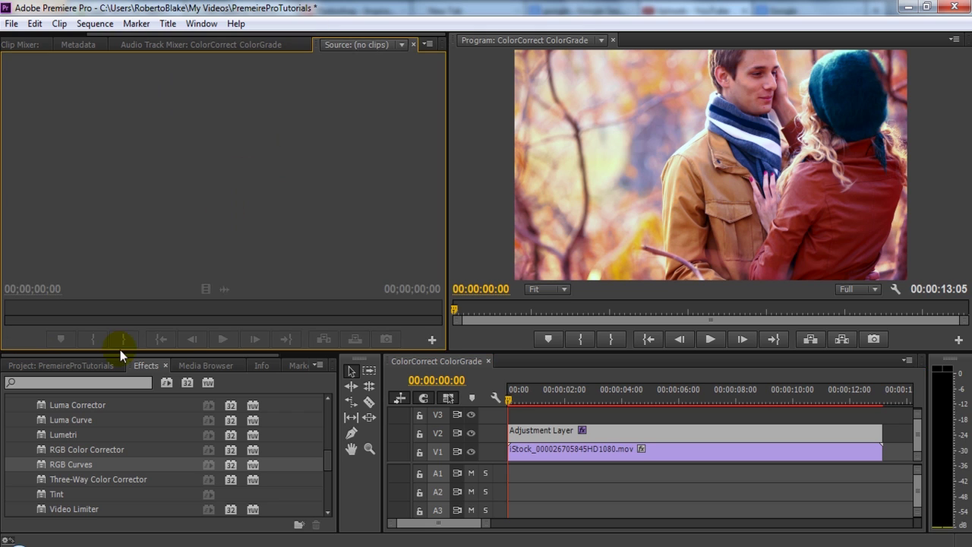
click(73, 367)
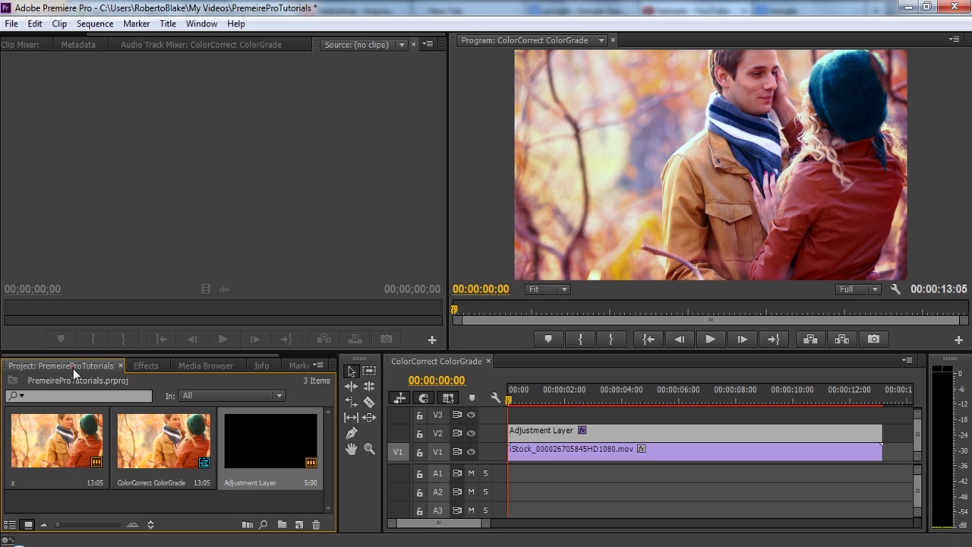
double_click(66, 446)
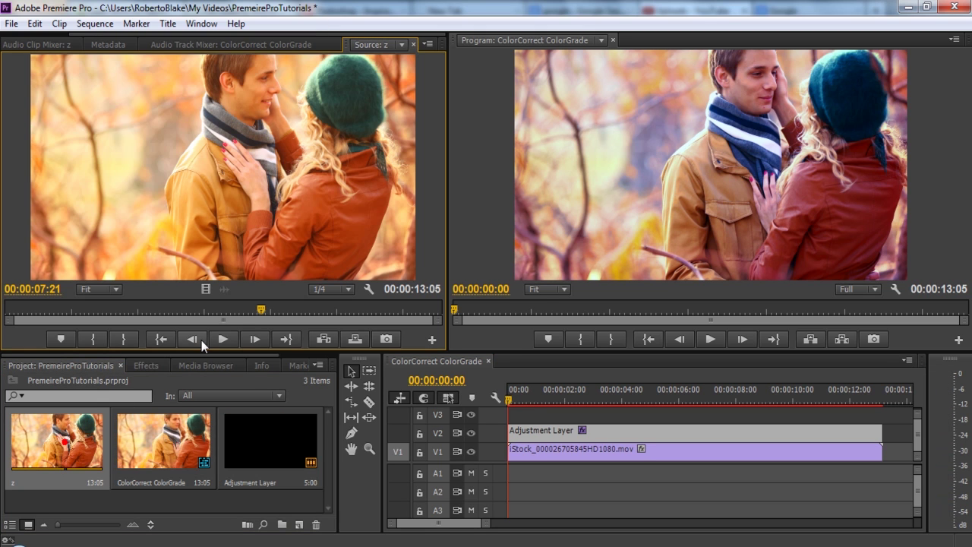
drag(263, 308, 214, 317)
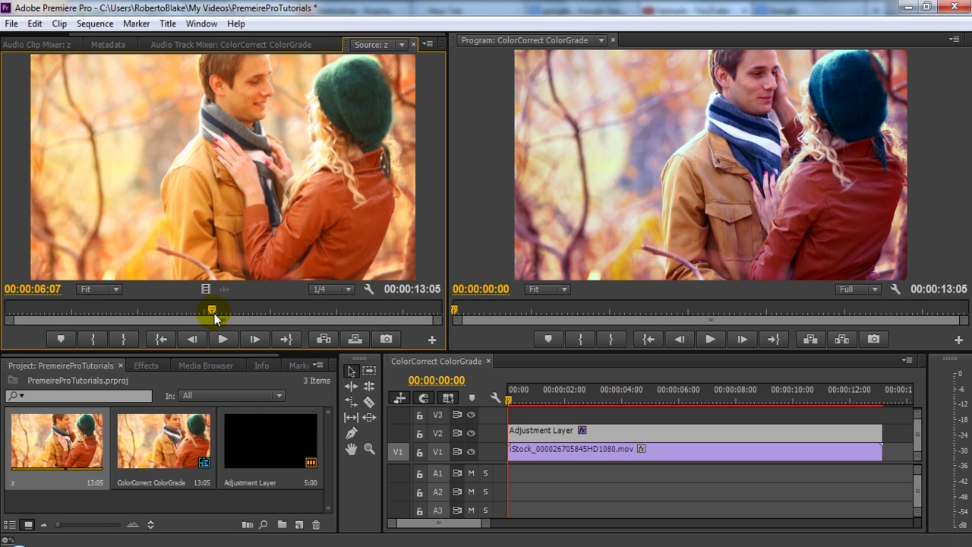
key(ctrl+s)
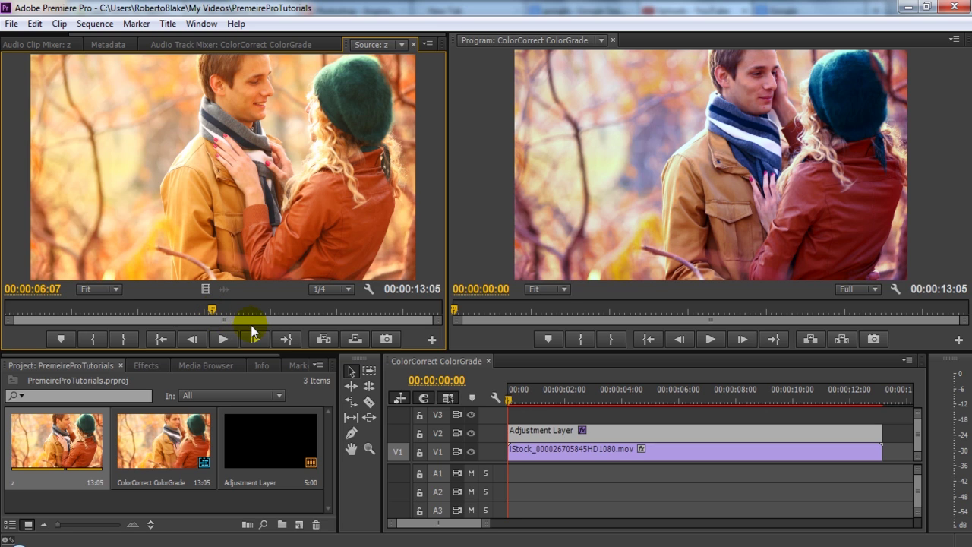
- In the Effects panel's Color Correction folder, select the Luma Curve effect
click(152, 364)
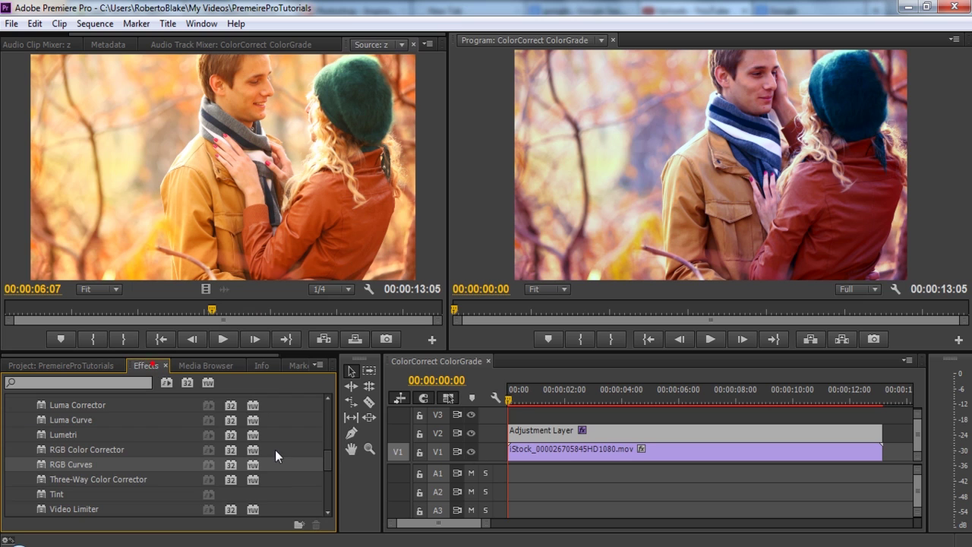
click(126, 442)
mouse_move(327, 458)
mouse_down()
mouse_move(326, 444)
mouse_move(323, 456)
mouse_up()
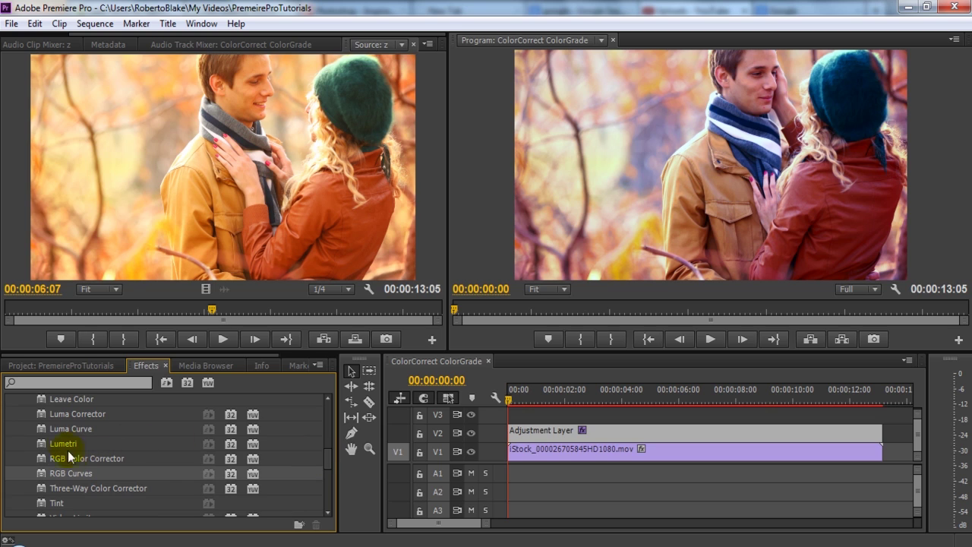
click(59, 428)
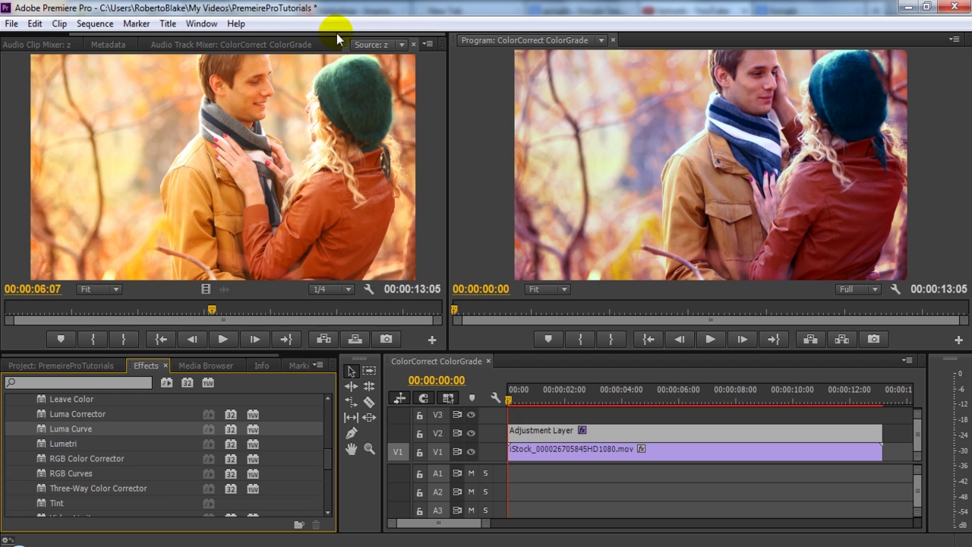
drag(336, 33, 234, 35)
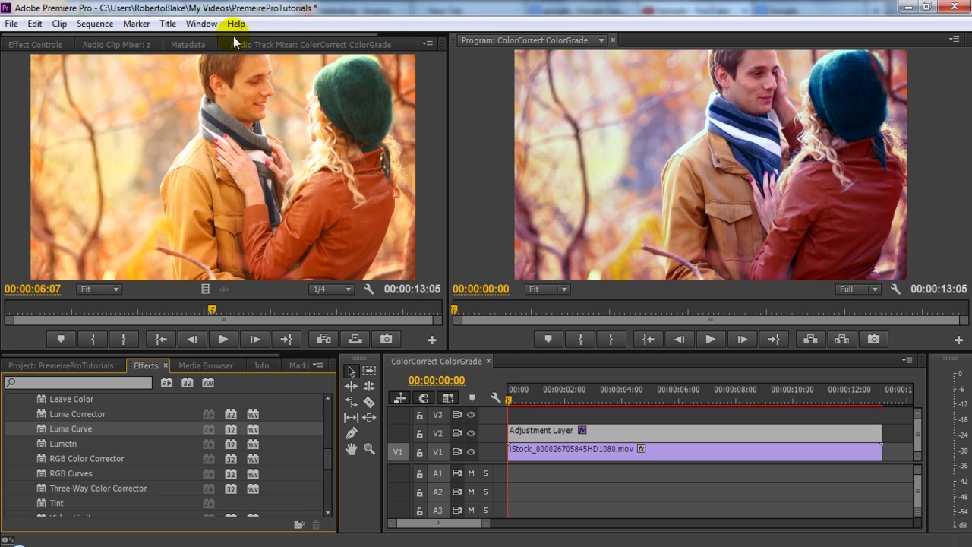
- Adjust the adjustment layer's Luma Curve midtone point until the curve bows slightly downward
click(55, 45)
click(467, 257)
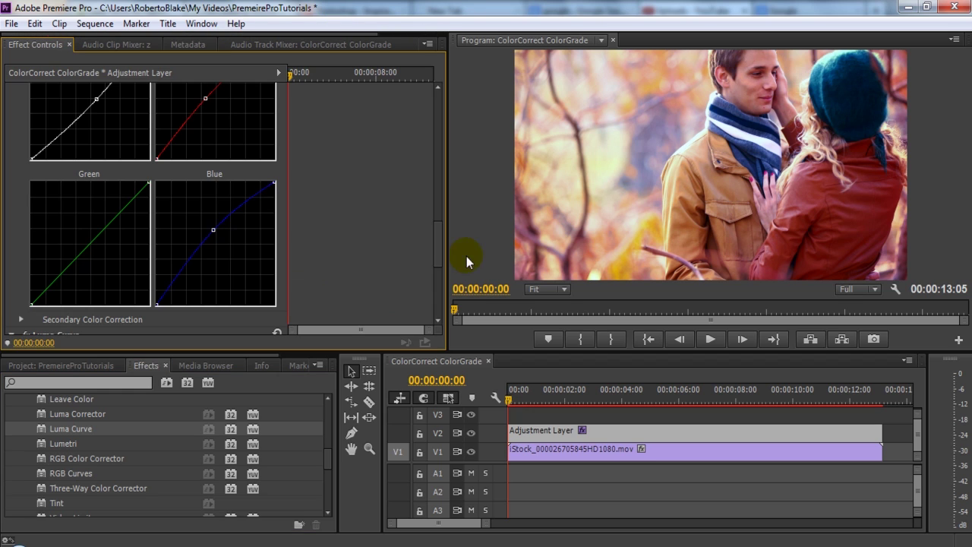
drag(440, 242, 429, 293)
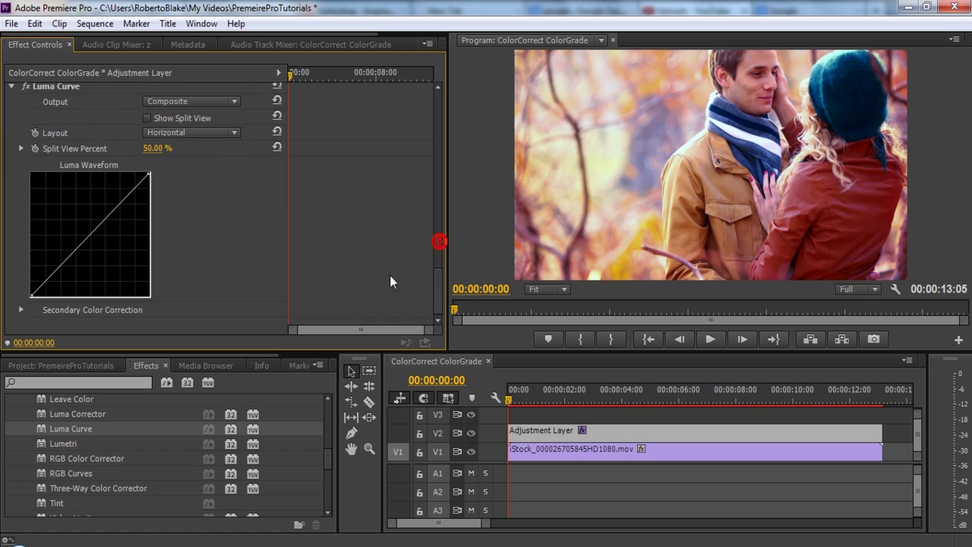
drag(98, 226, 97, 240)
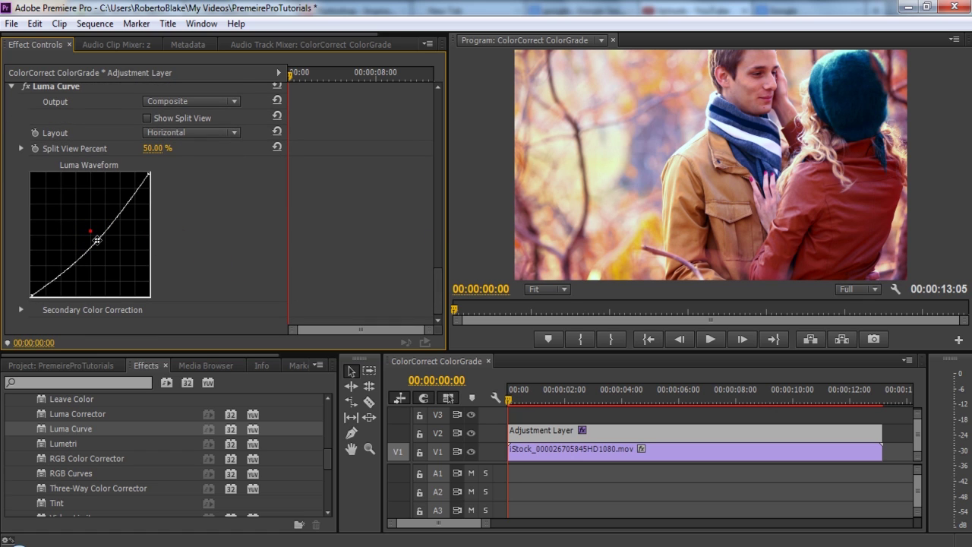
drag(98, 240, 97, 240)
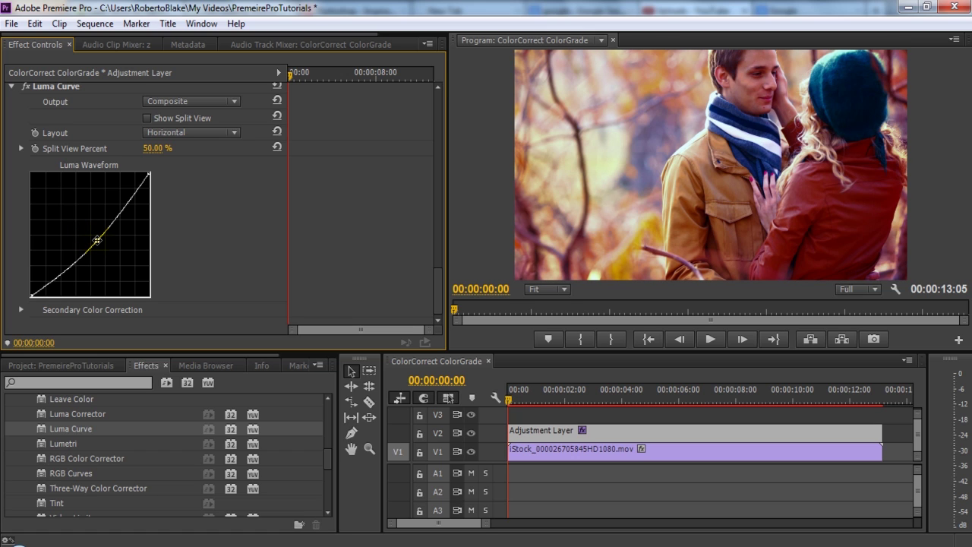
drag(97, 240, 85, 224)
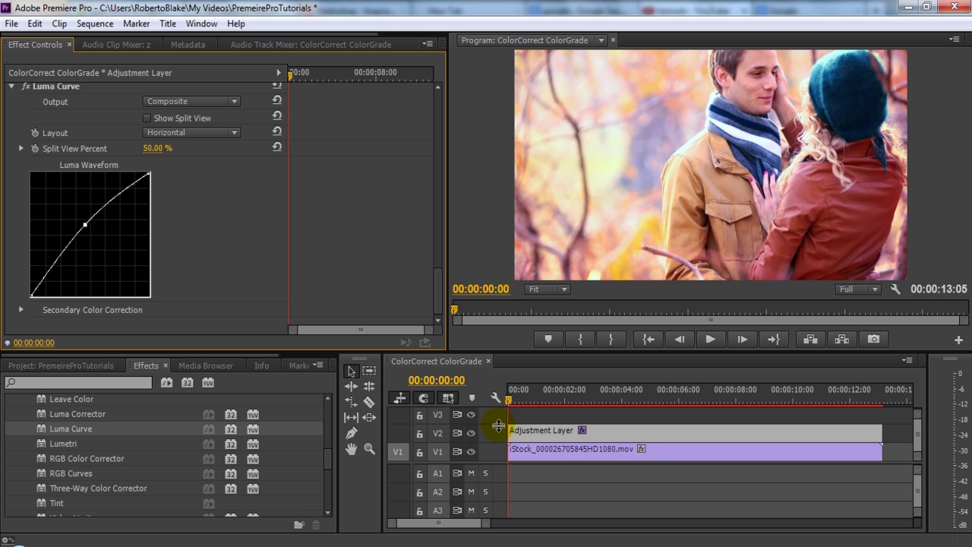
click(582, 431)
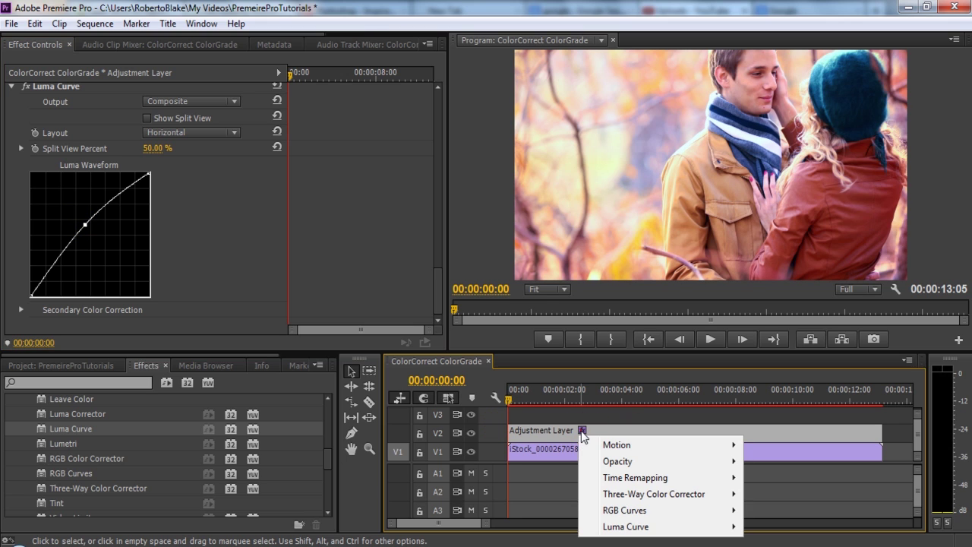
click(622, 426)
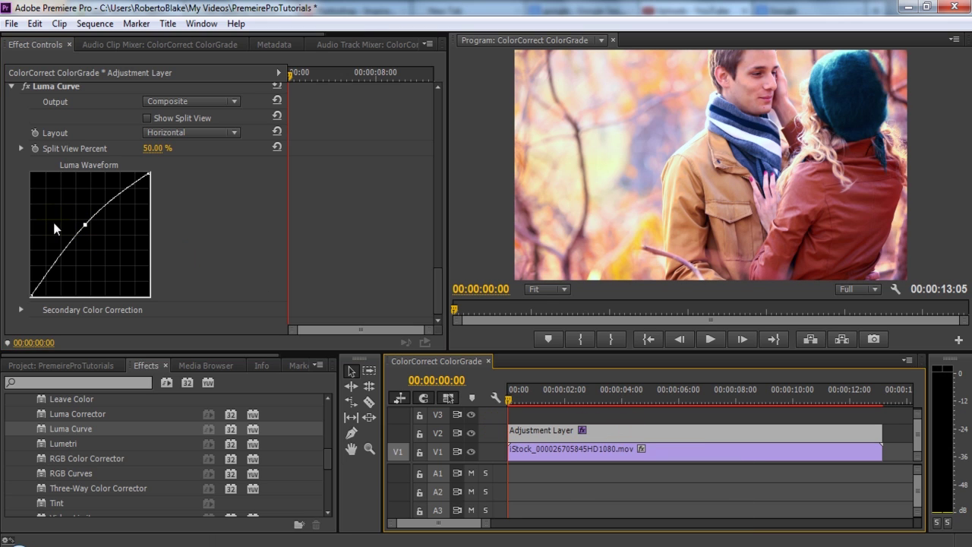
drag(85, 224, 104, 245)
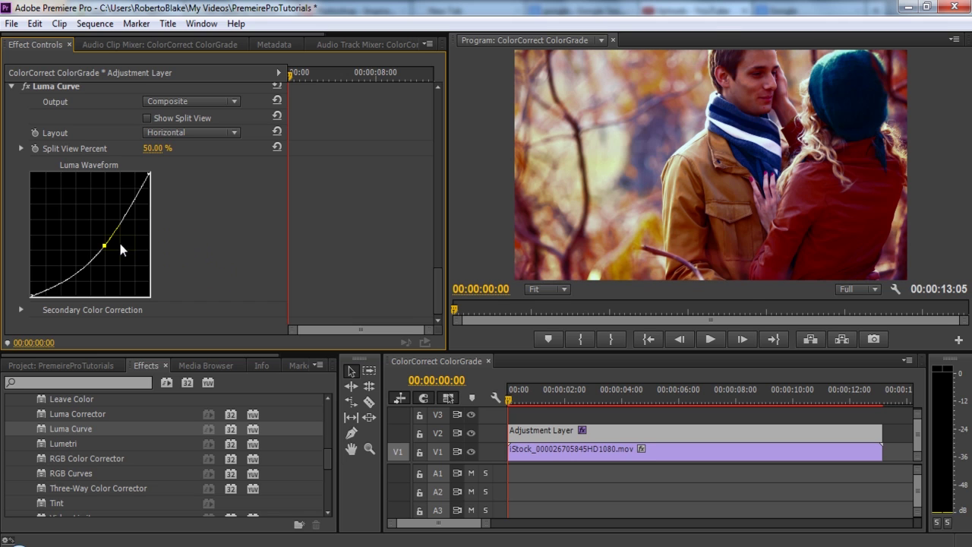
drag(104, 246, 95, 239)
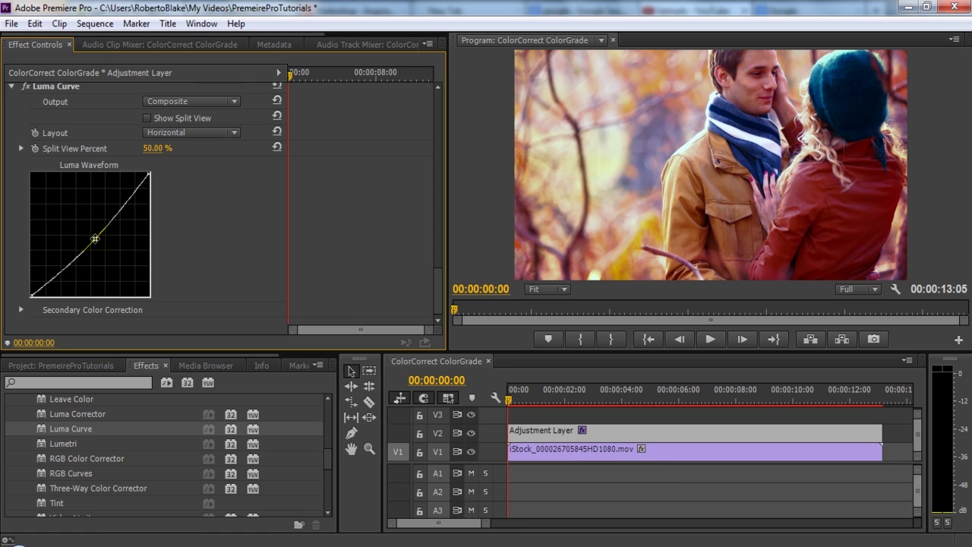
- Set Program Monitor playback resolution to 1/2 and play the graded clip
click(711, 339)
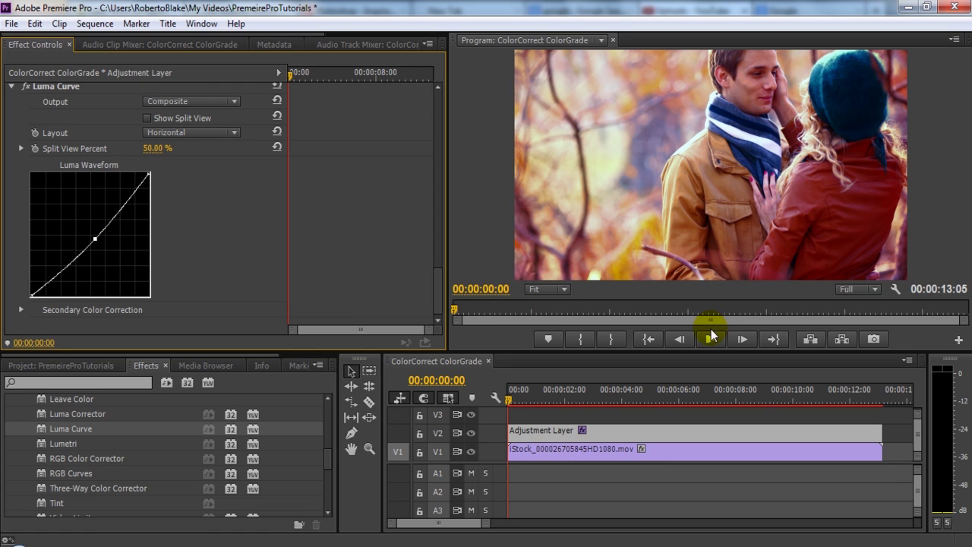
click(866, 292)
click(868, 323)
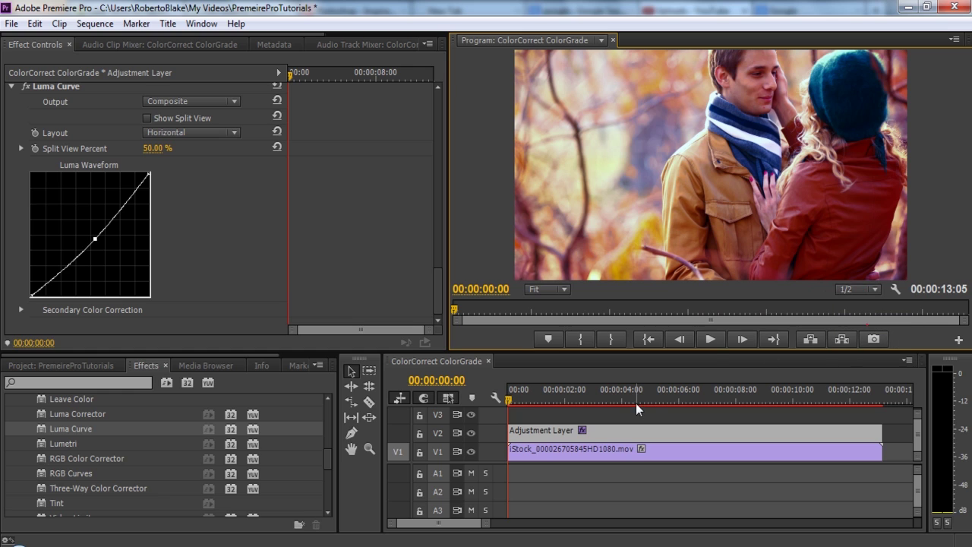
click(710, 340)
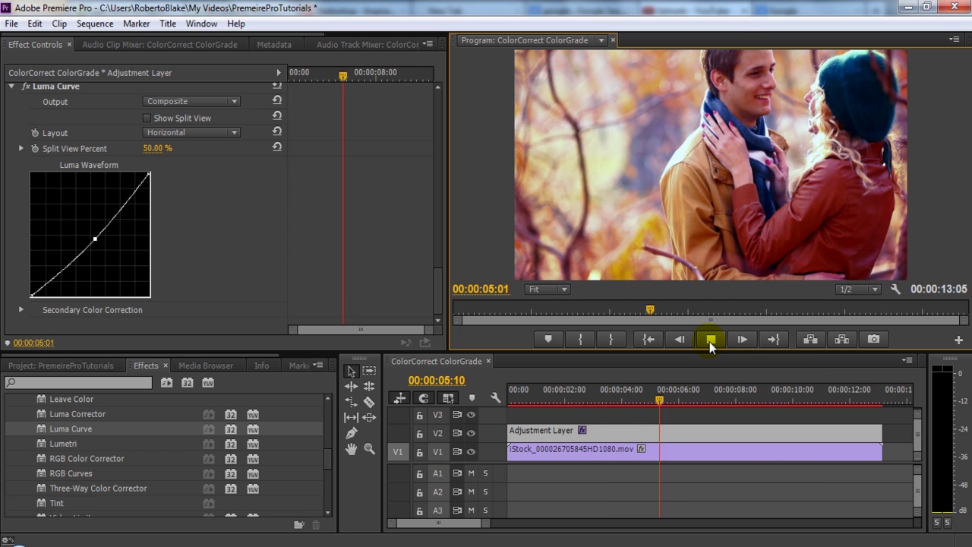
click(709, 340)
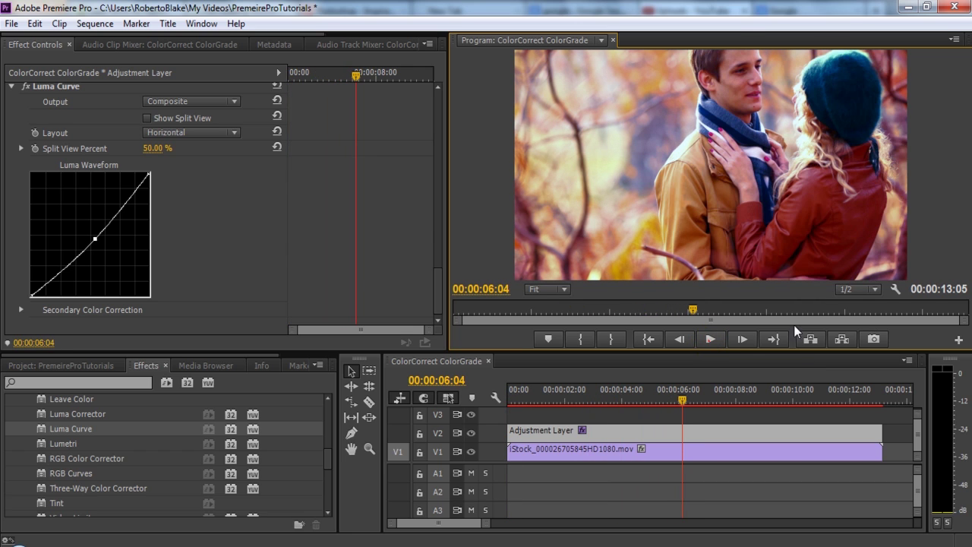
- Drop playback resolution to 1/4 and replay the sequence from its start
click(858, 288)
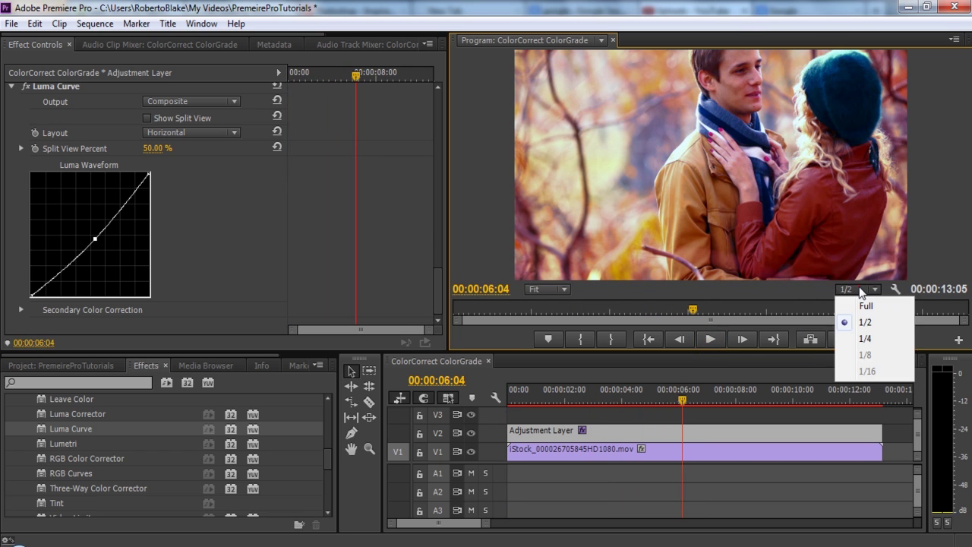
click(866, 338)
click(652, 340)
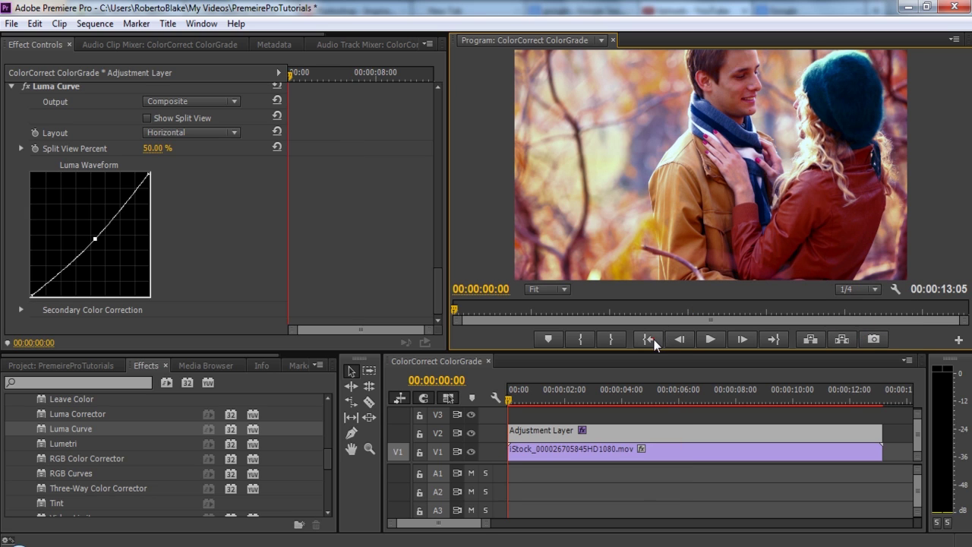
click(710, 340)
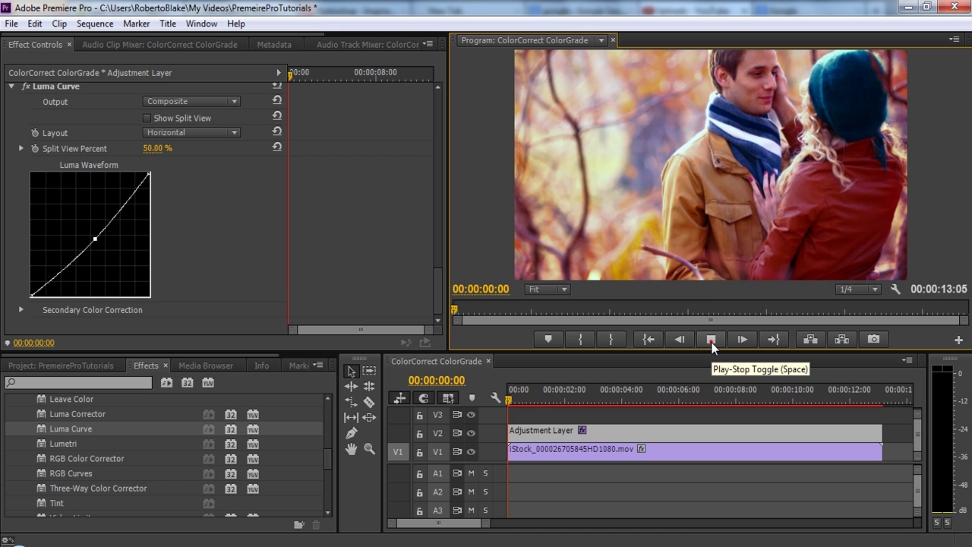
click(712, 343)
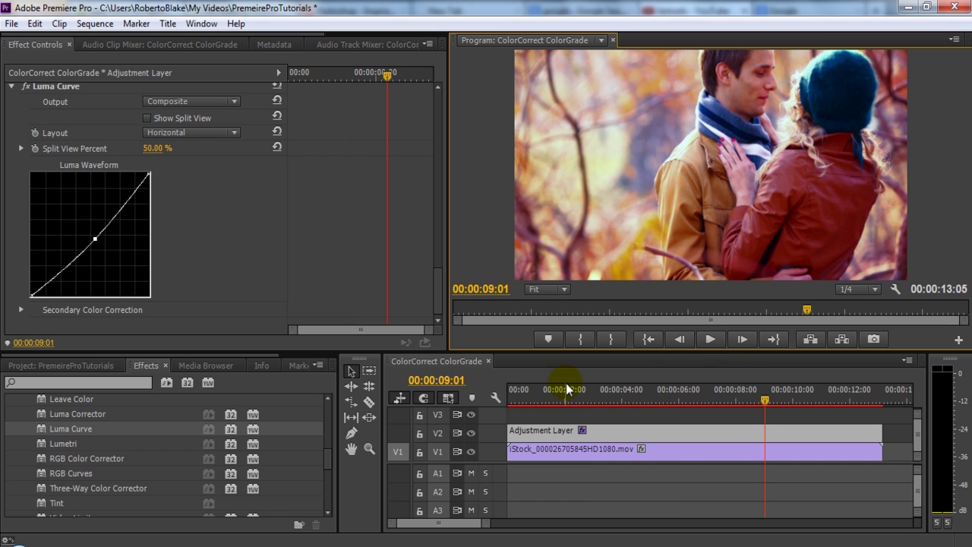
click(474, 435)
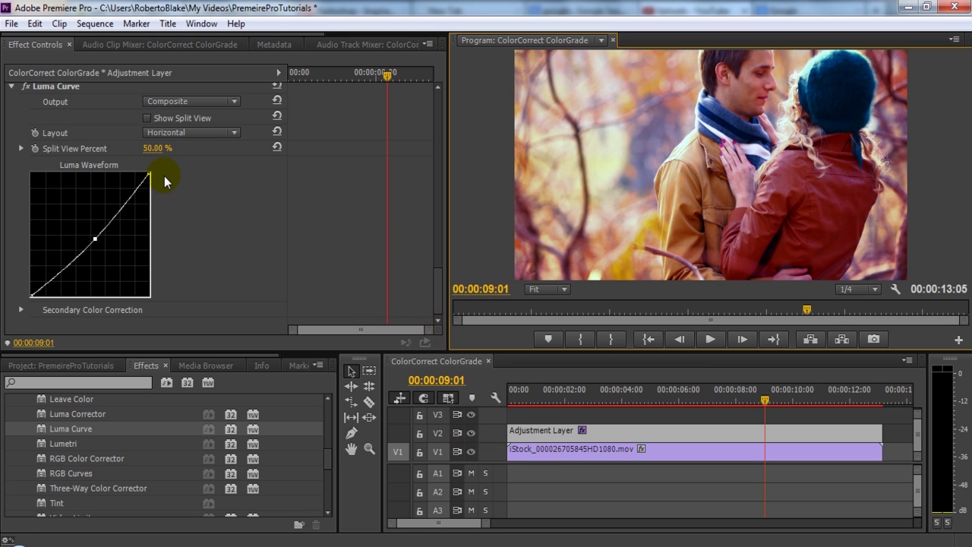
- Delete the Luma Curve effect from the adjustment layer and play the sequence to review
click(90, 86)
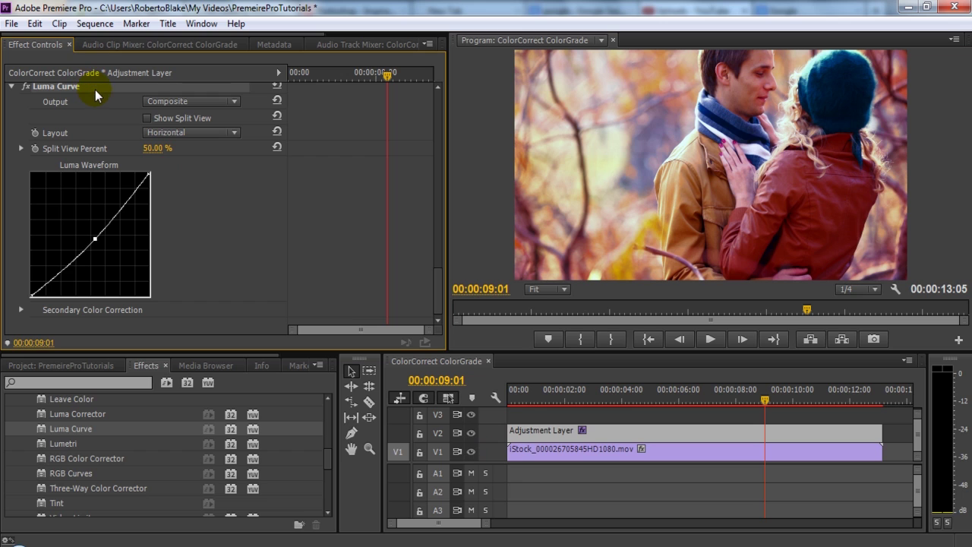
key(Delete)
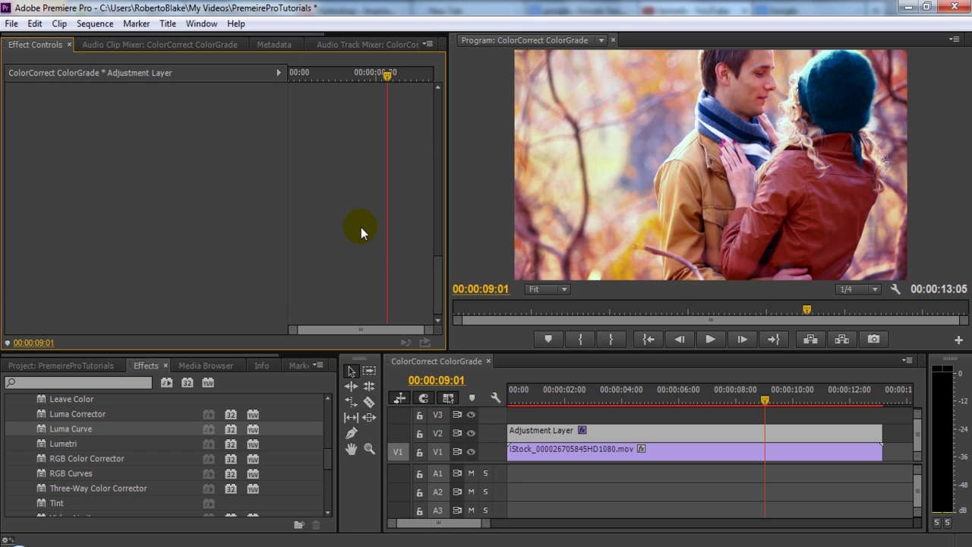
click(680, 340)
key(Home)
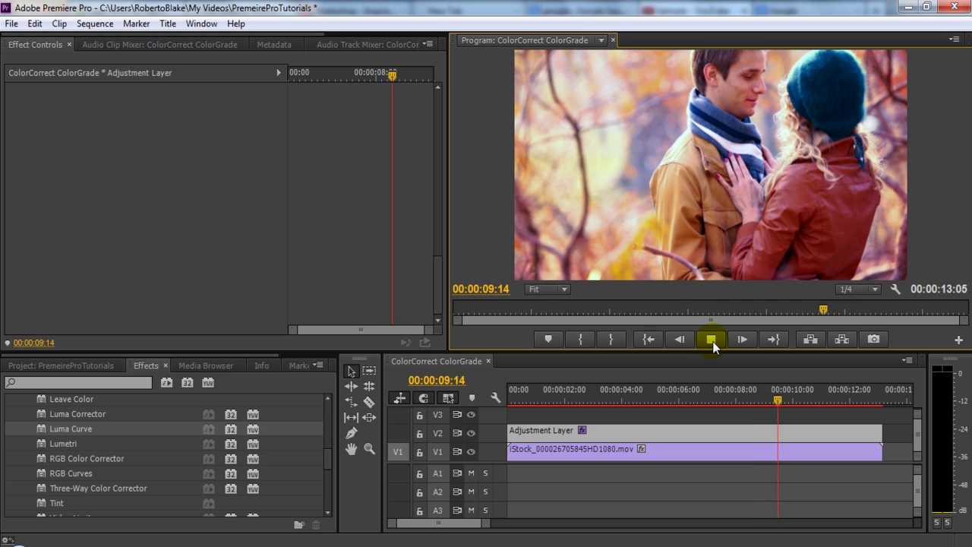
click(713, 342)
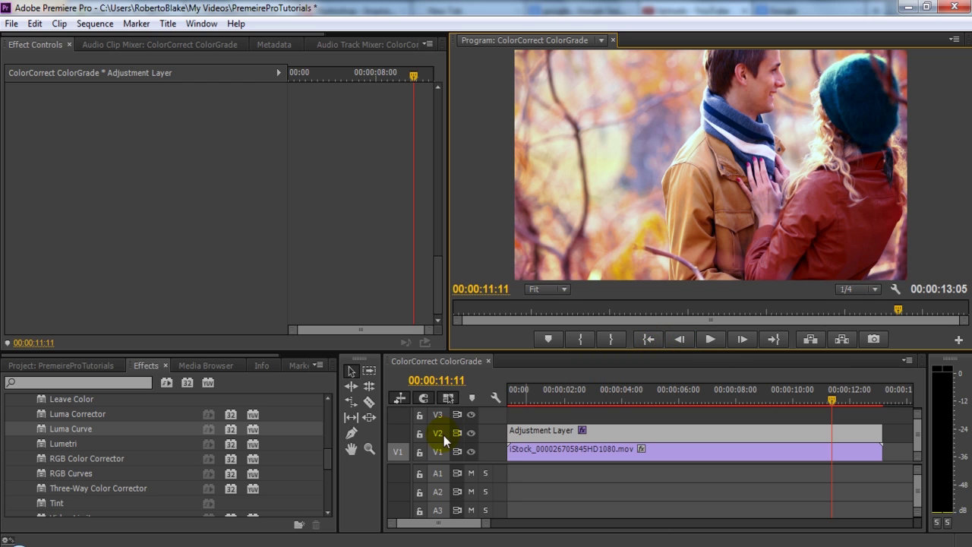
click(471, 433)
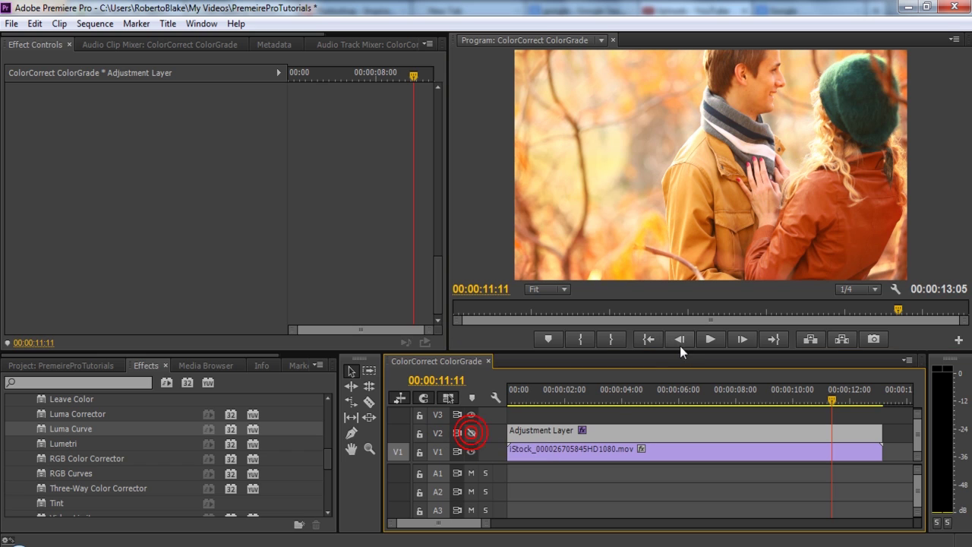
click(651, 340)
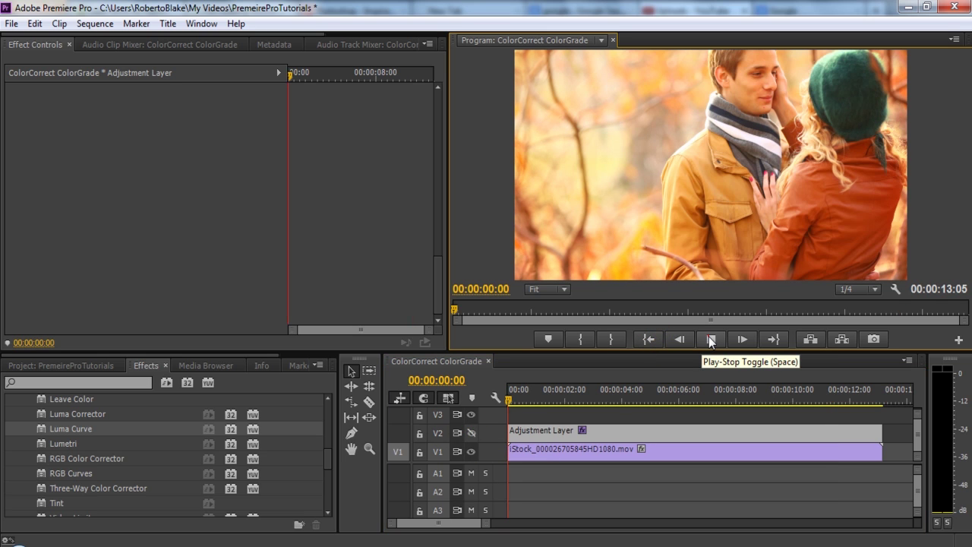
click(710, 340)
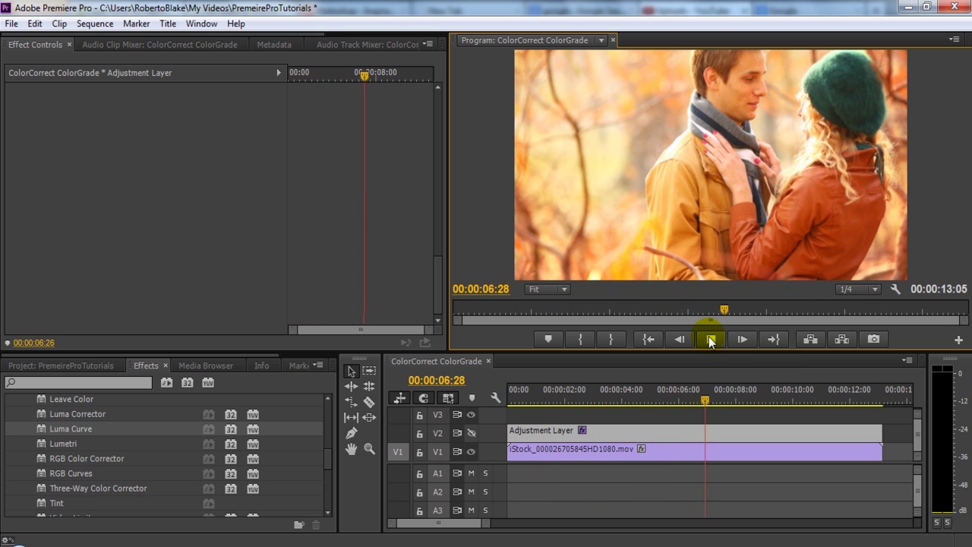
click(711, 339)
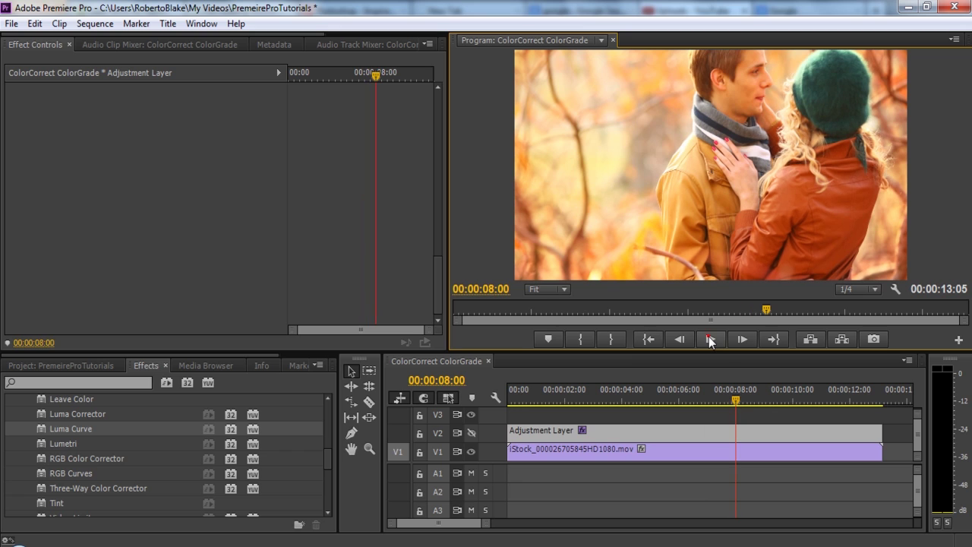
click(647, 339)
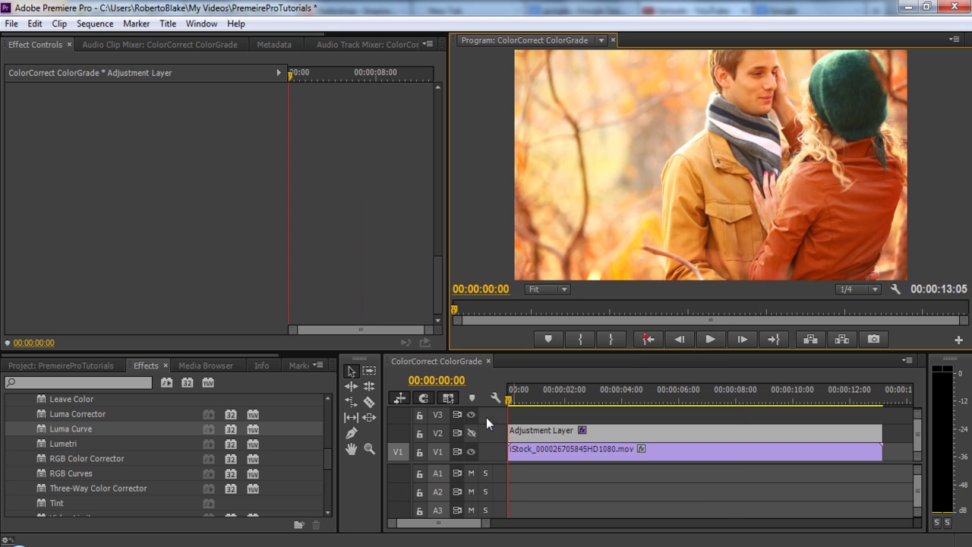
click(472, 435)
click(472, 434)
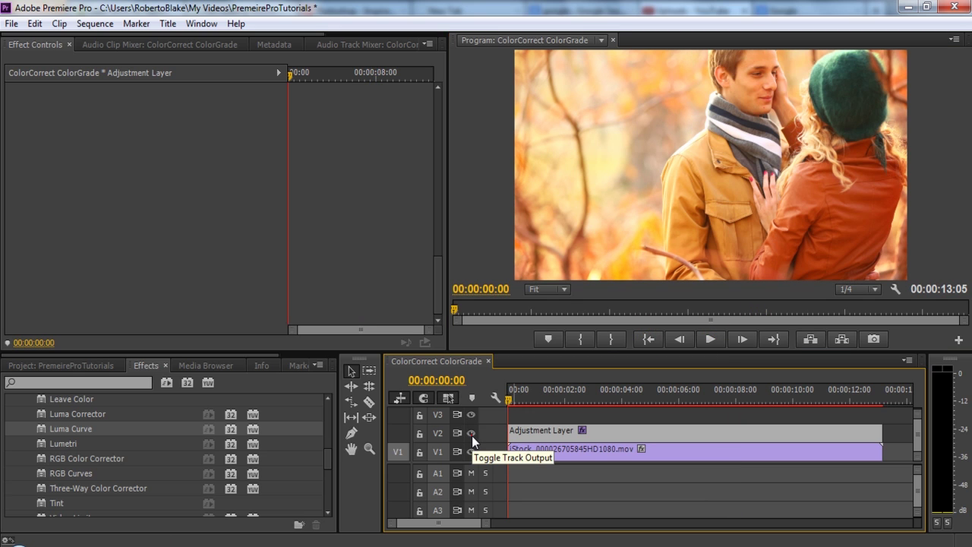
click(472, 435)
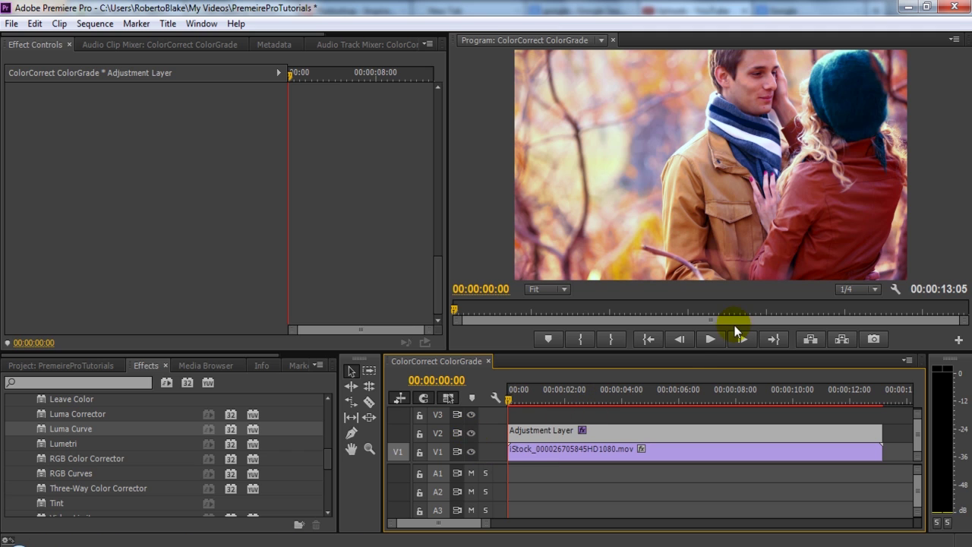
click(710, 337)
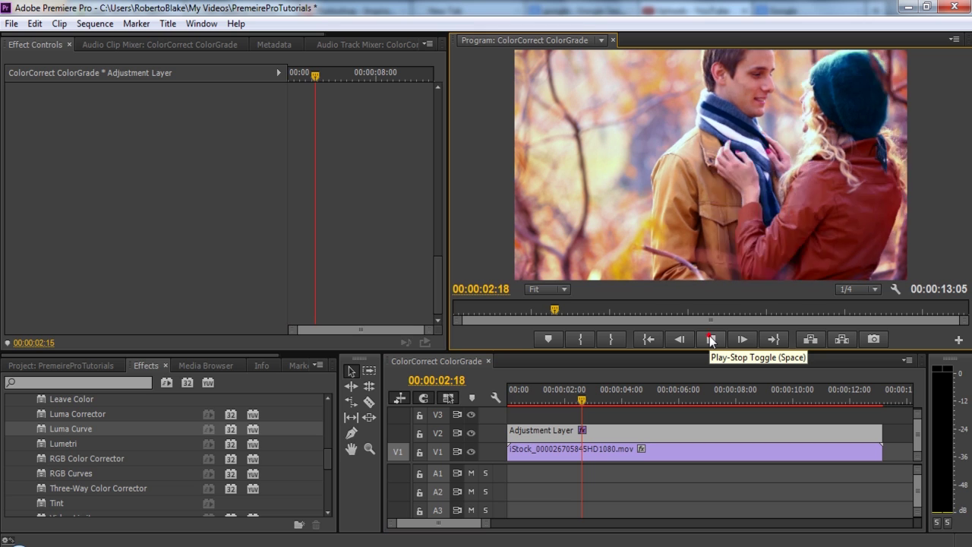
click(712, 339)
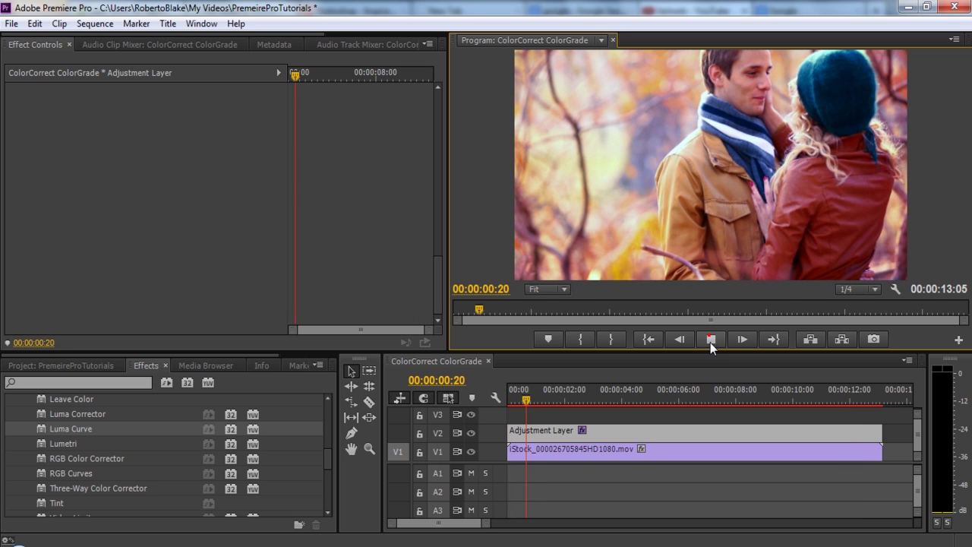
click(710, 340)
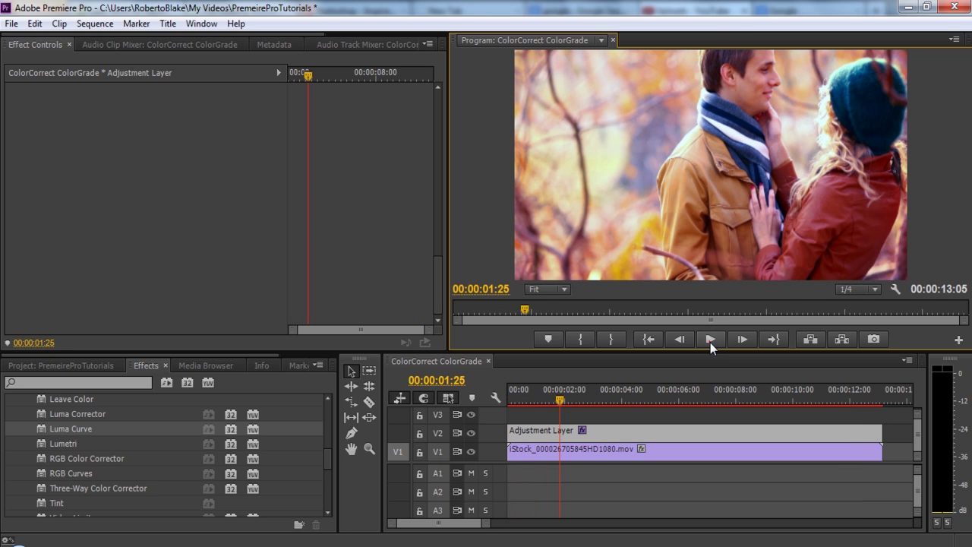
click(658, 375)
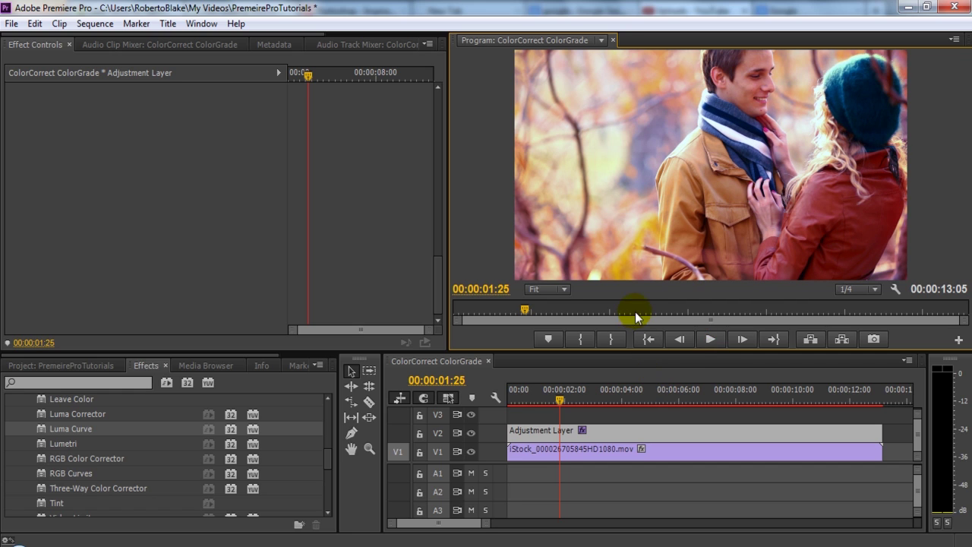
- Show the Source: z tab so original clip z sits beside the Program Monitor
click(316, 38)
scroll(316, 38, down, 2)
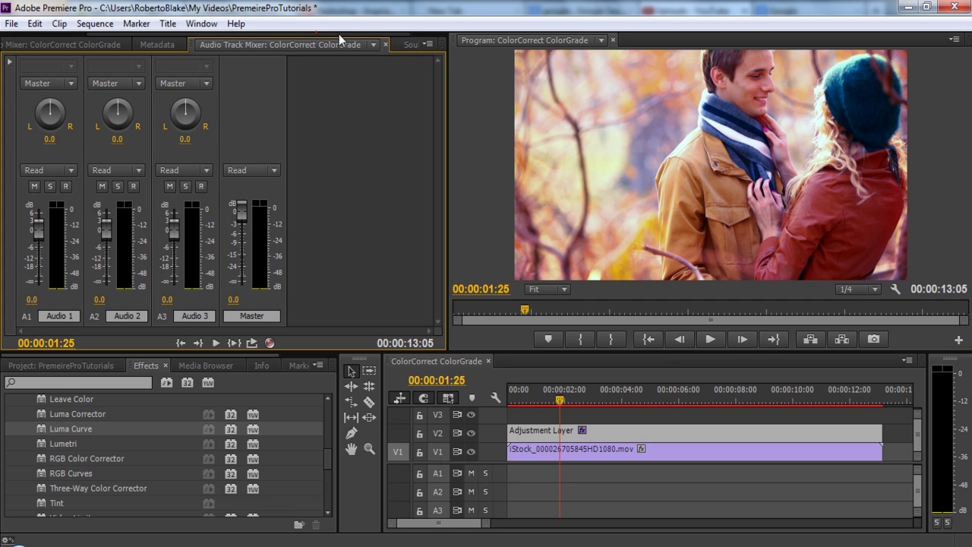
click(382, 44)
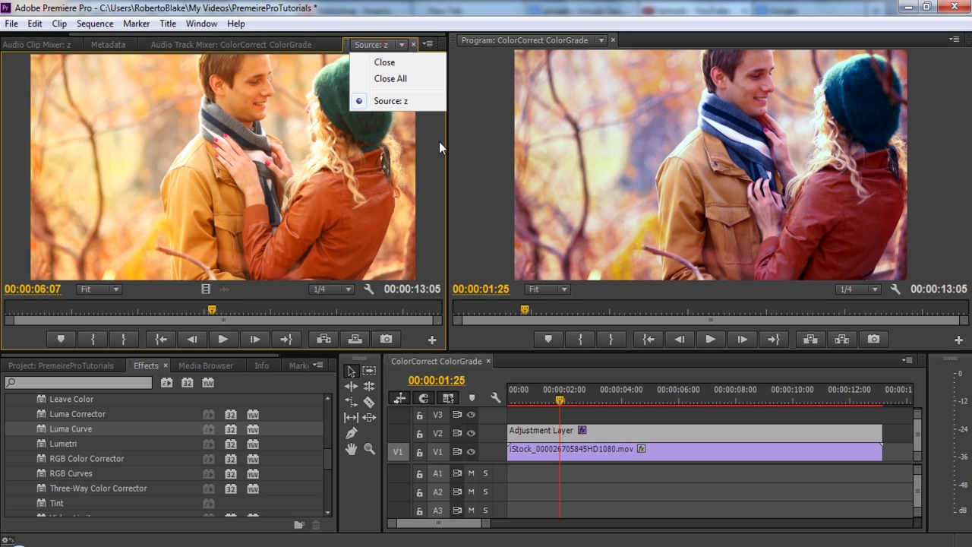
click(437, 155)
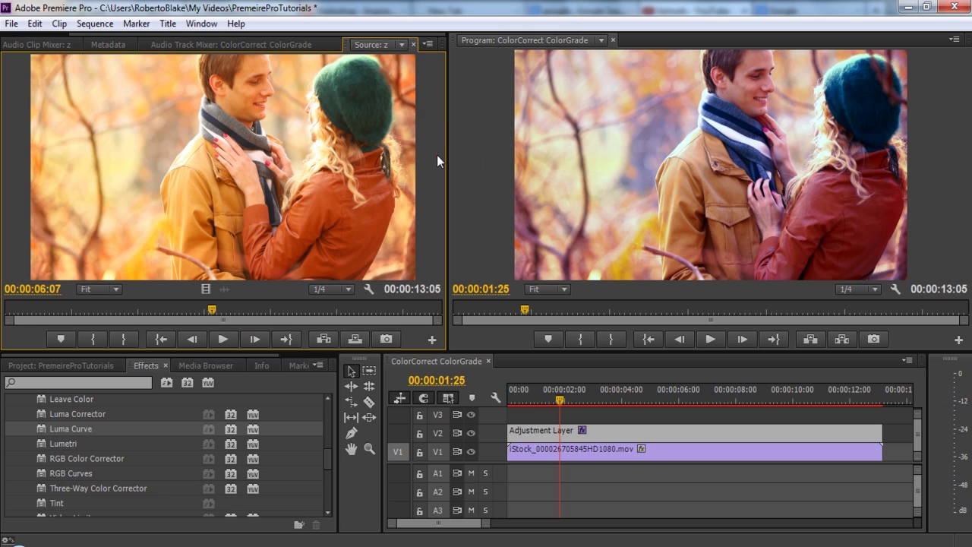
click(524, 169)
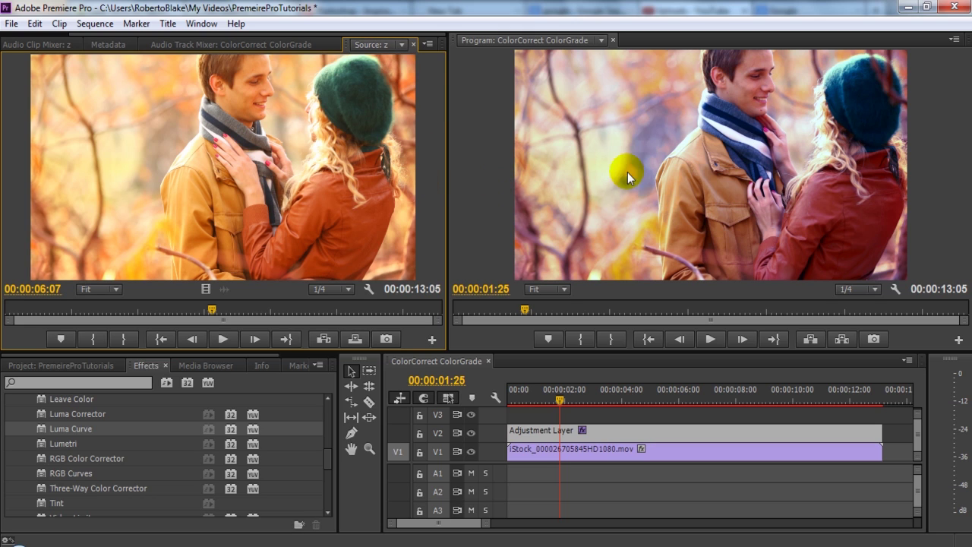